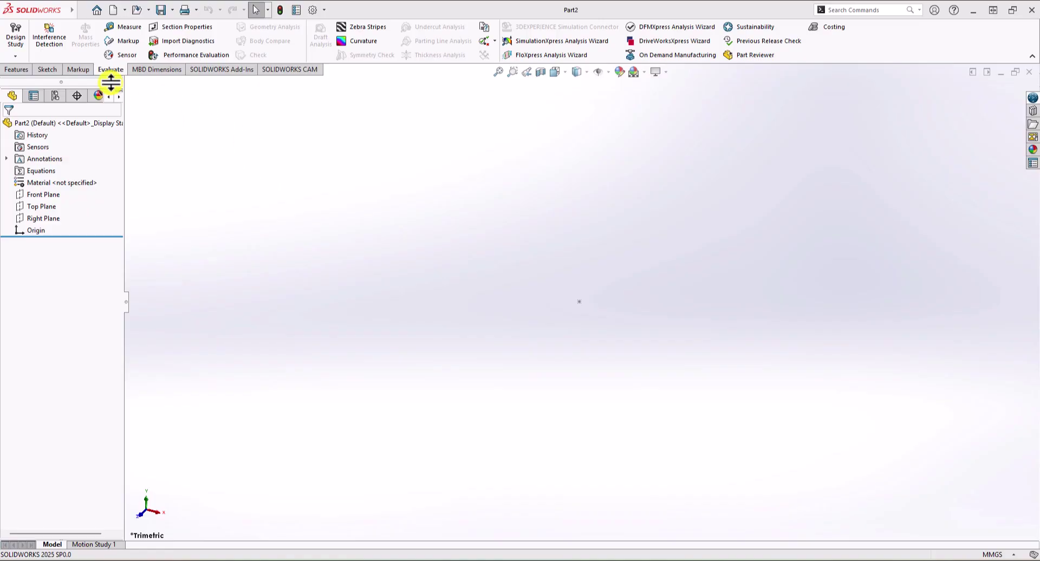
Start a new sketch on the Front Plane
click(57, 68)
click(19, 34)
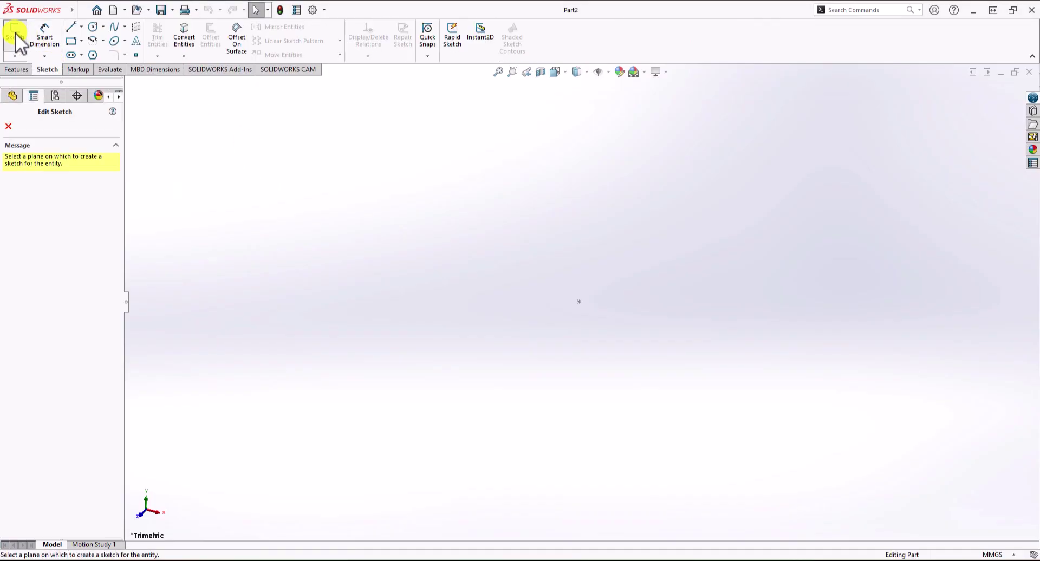
click(429, 177)
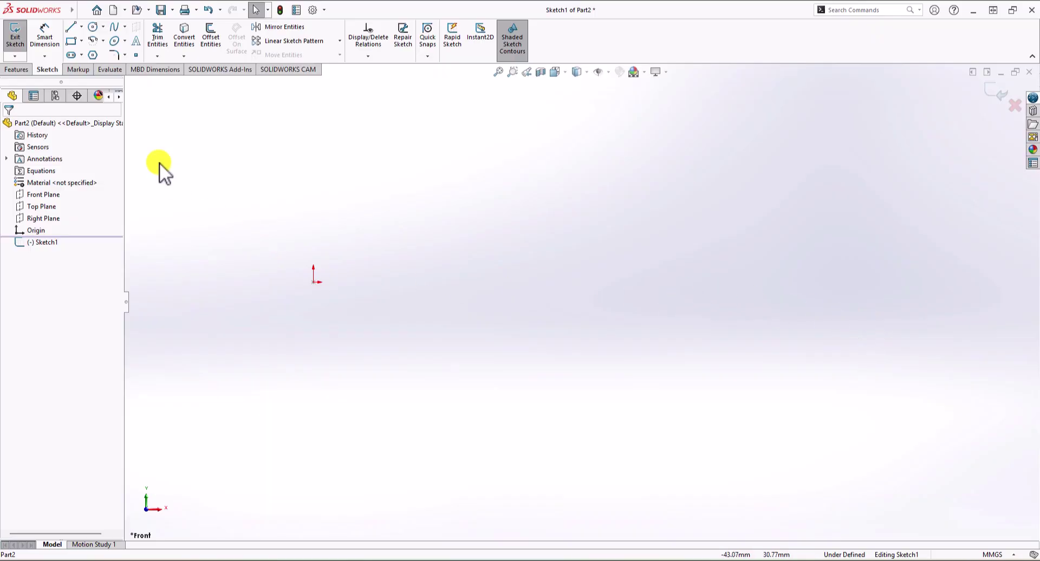
Draw connected lines for the bottom ledge, right side, top edge and partial left side
click(71, 28)
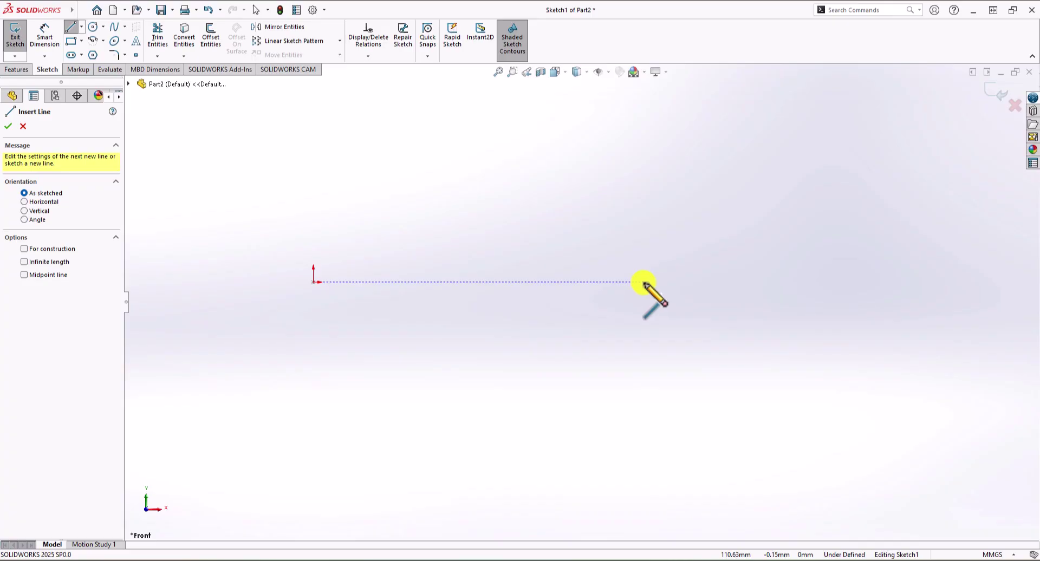
click(636, 282)
click(669, 281)
click(669, 230)
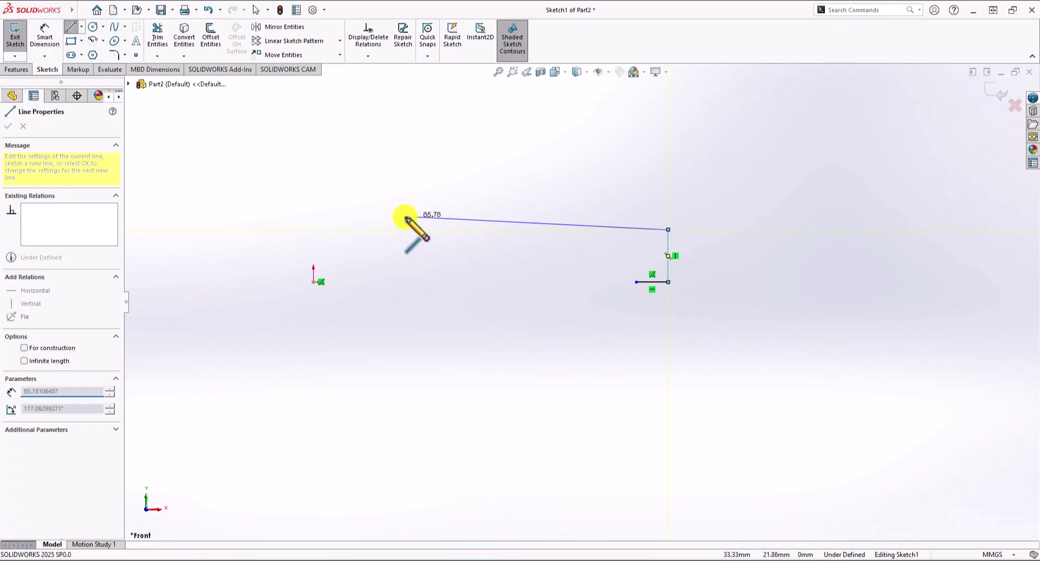
click(314, 230)
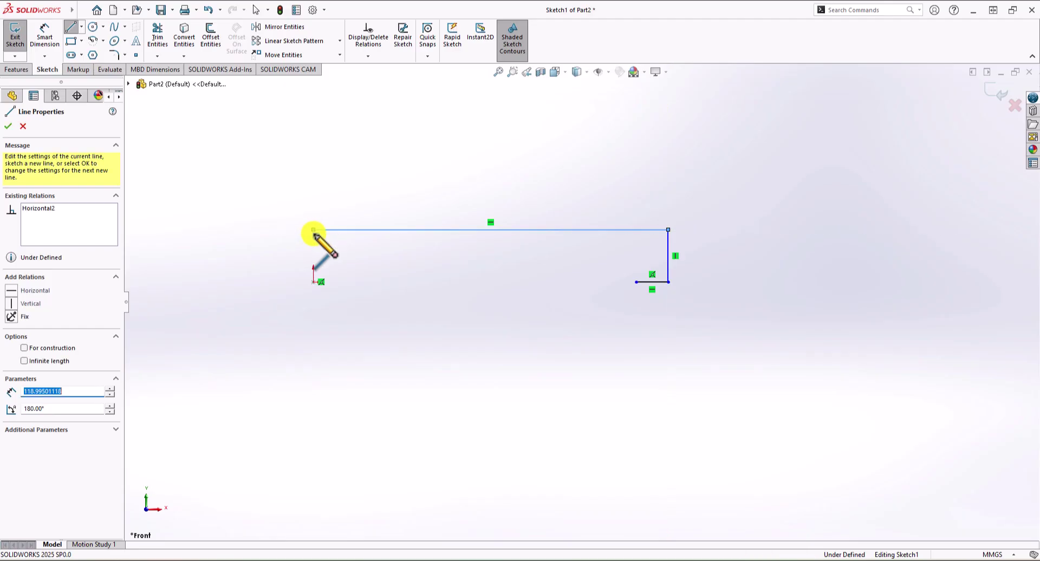
click(313, 262)
key(Escape)
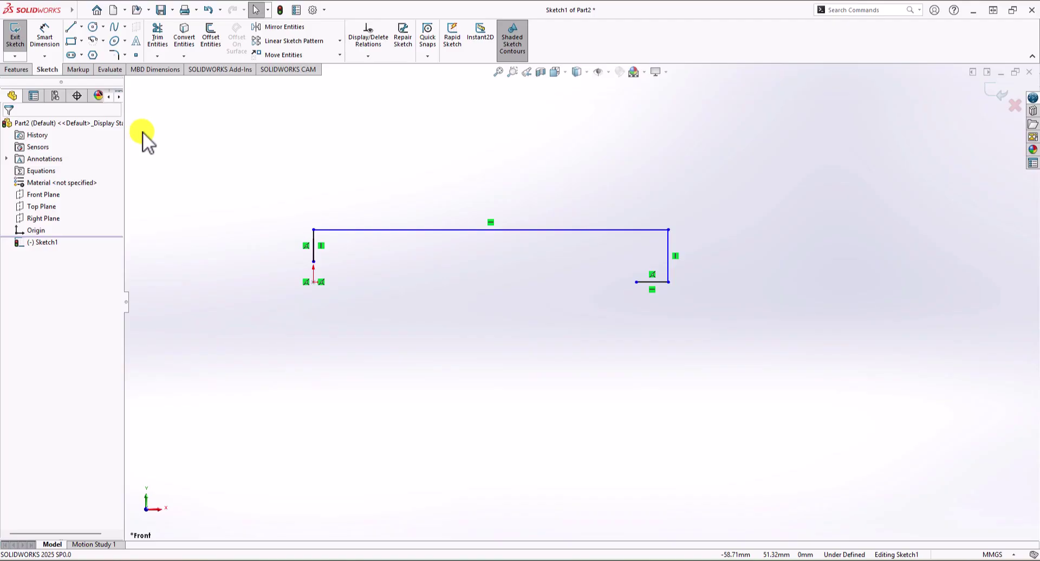
Draw two concentric circles at the left end, the outer one reaching the left side
click(93, 30)
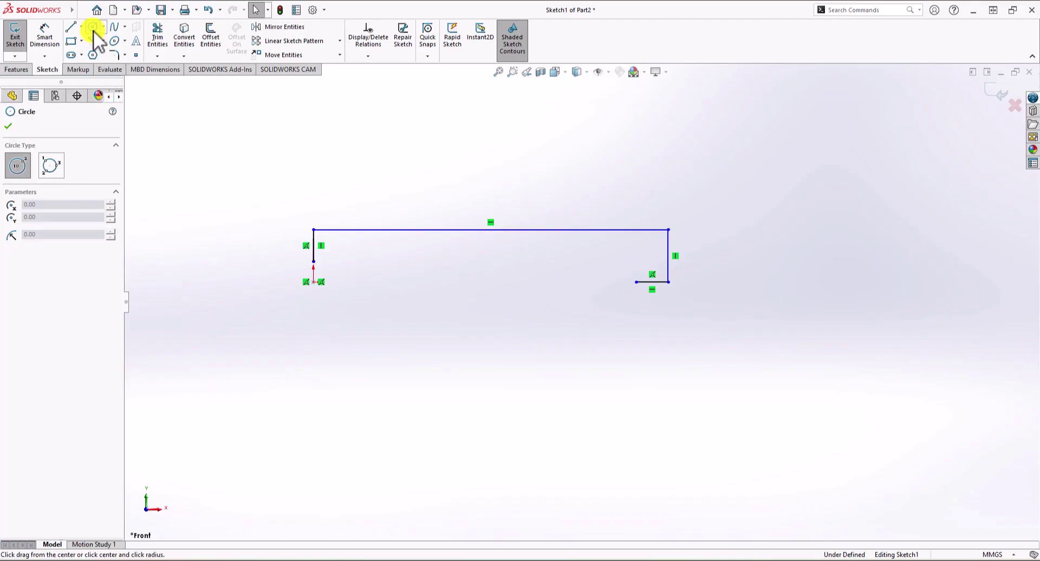
scroll(358, 276, down, 2)
click(379, 264)
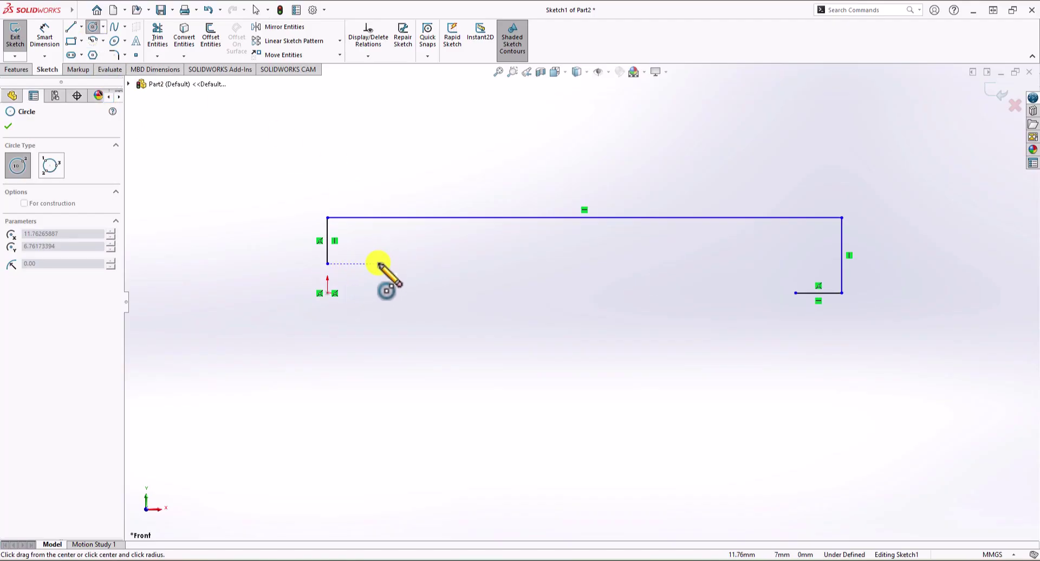
click(357, 266)
click(378, 264)
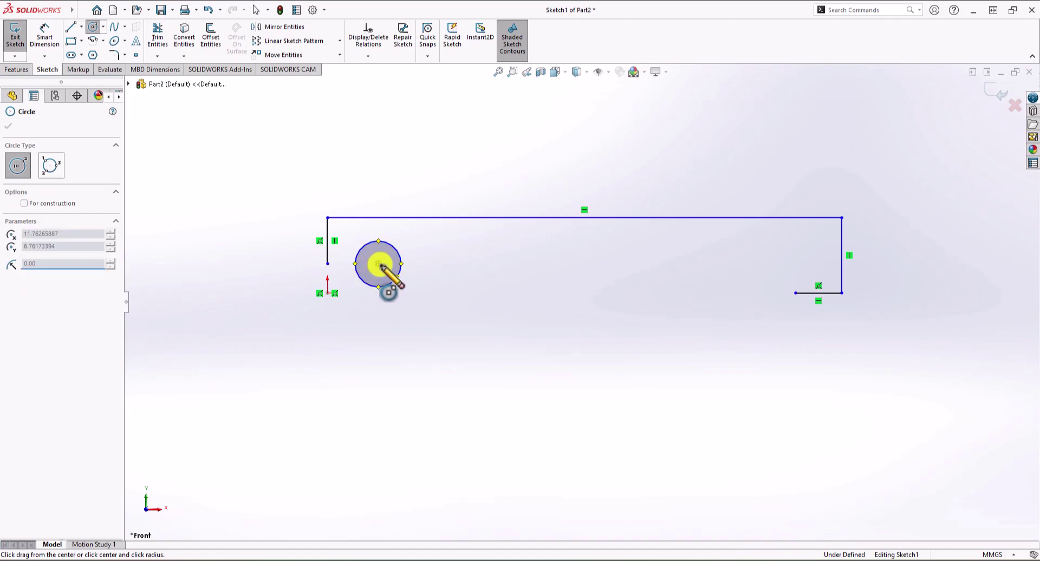
click(327, 264)
Draw a horizontal line from the outer circle, dropping down to the ledge corner
click(72, 27)
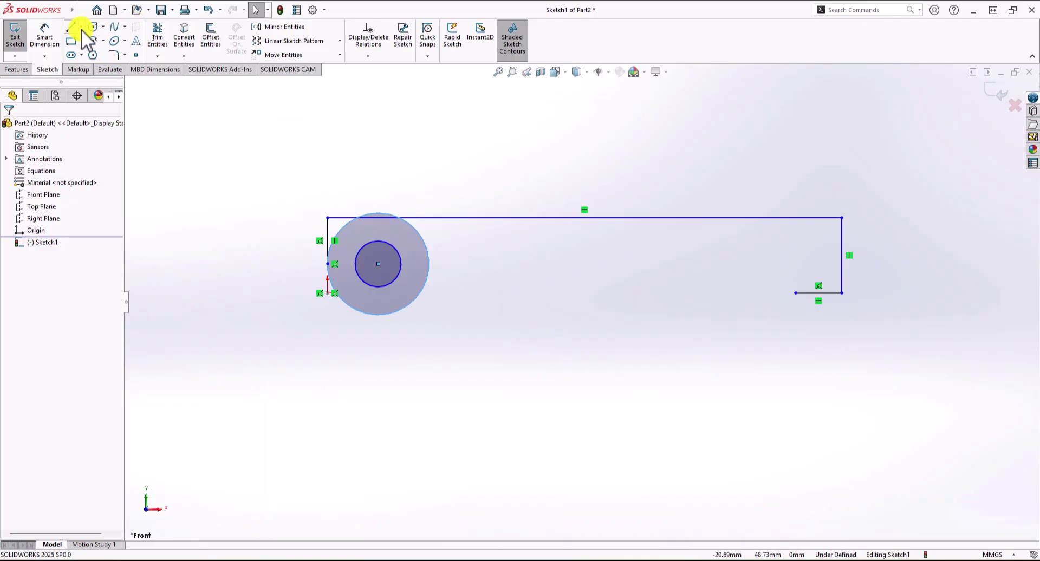
click(430, 265)
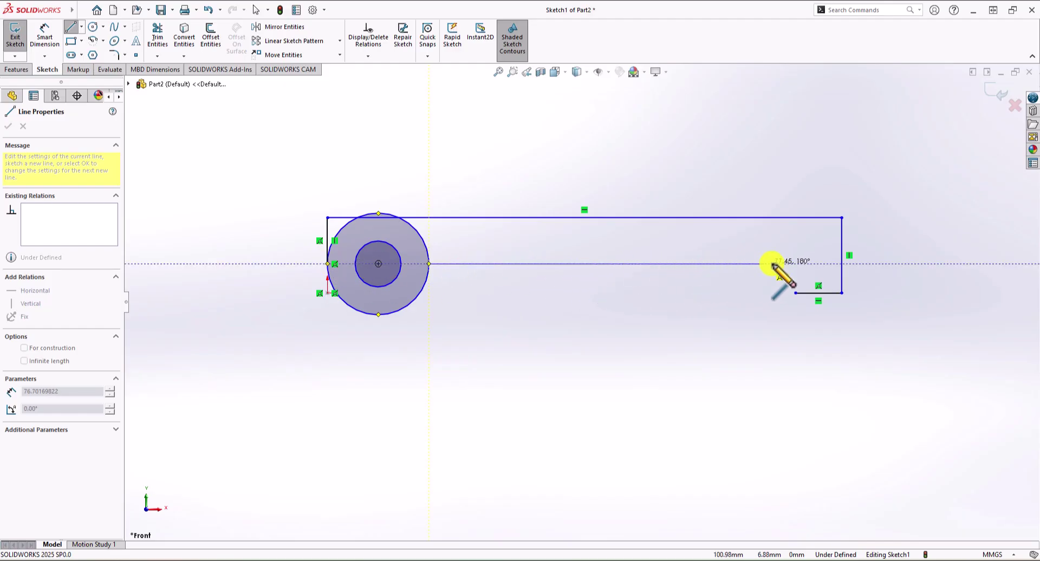
click(795, 264)
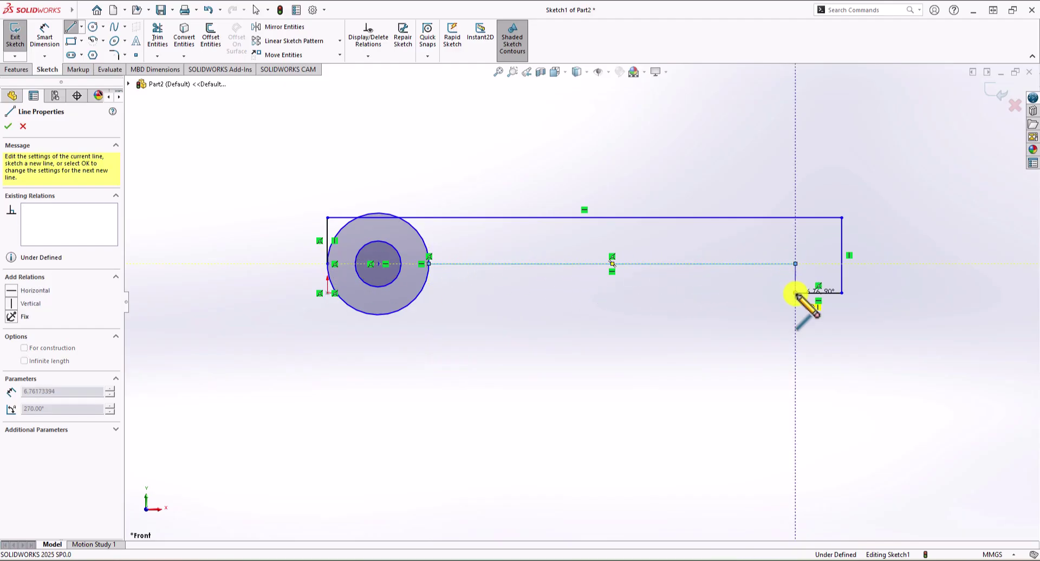
click(795, 293)
key(Escape)
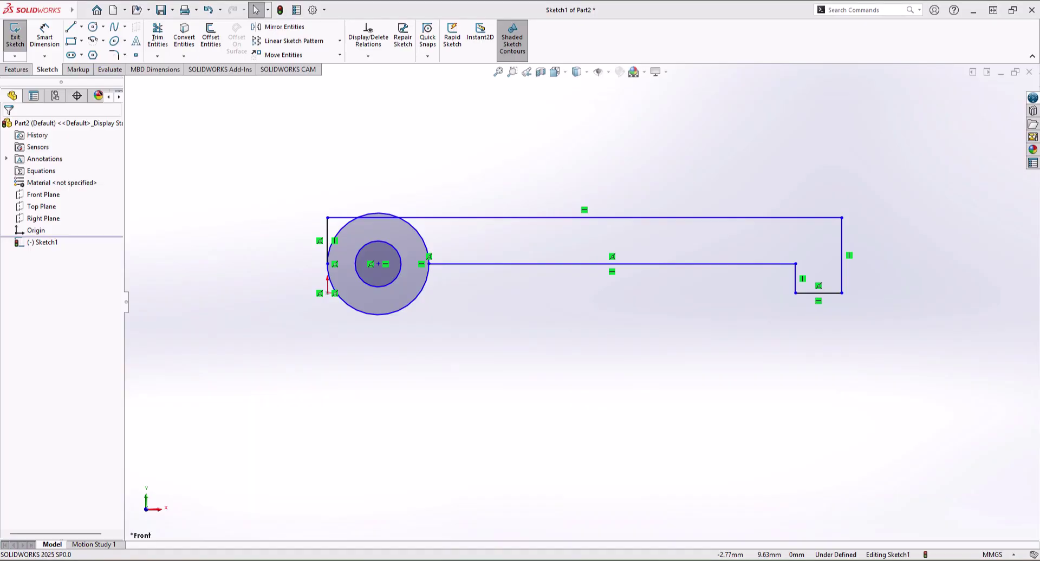
Dimension the inner circle to Ø12 and the outer circle to Ø22
click(44, 34)
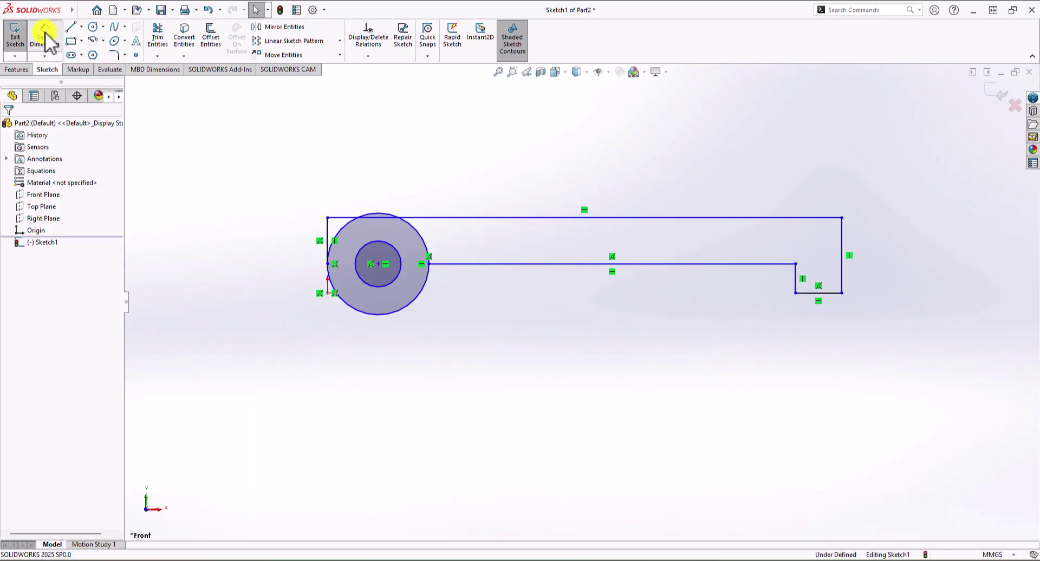
click(395, 281)
click(498, 339)
text(12)
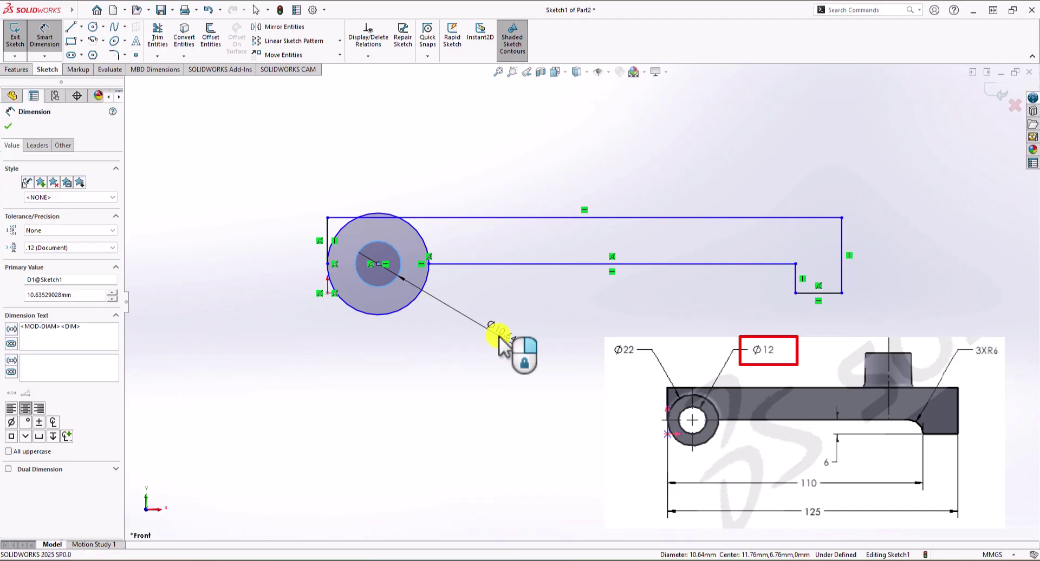
key(Return)
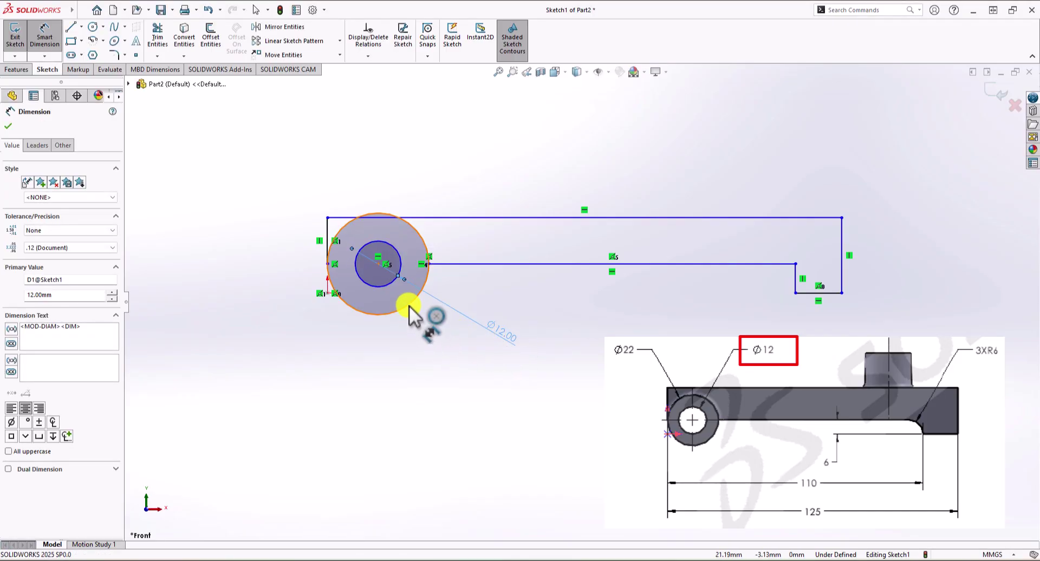
click(413, 306)
click(448, 363)
text(22)
key(Return)
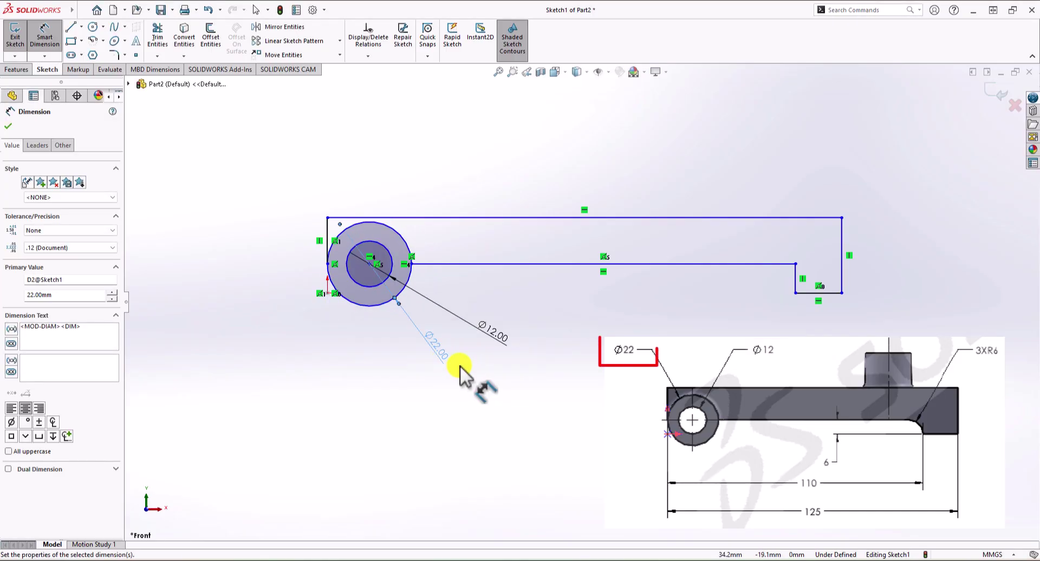
Set the gap between the inner horizontal line and the ledge to 6 mm
click(752, 265)
click(825, 293)
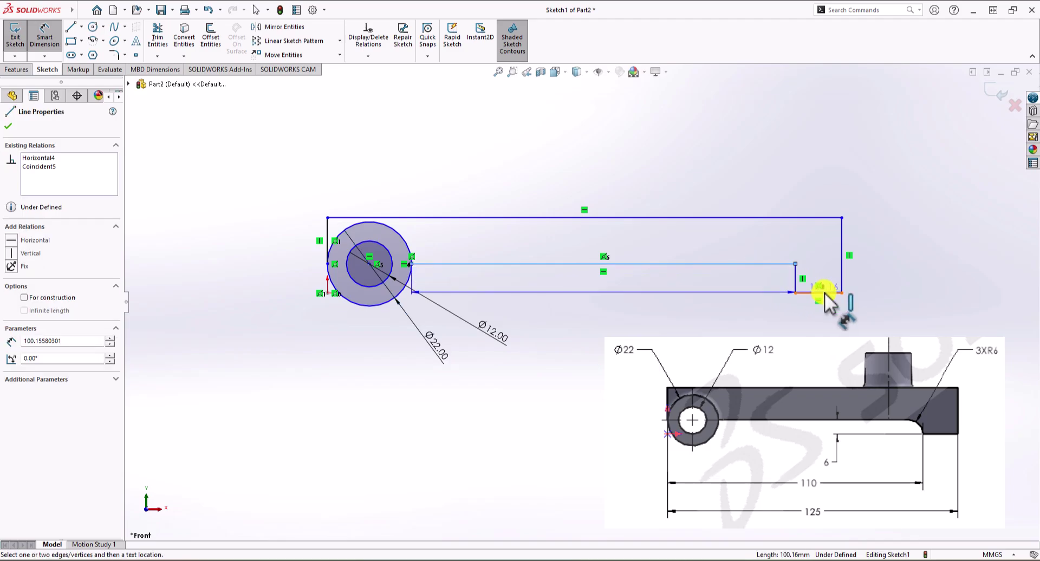
click(735, 325)
text(6.00mm)
key(Return)
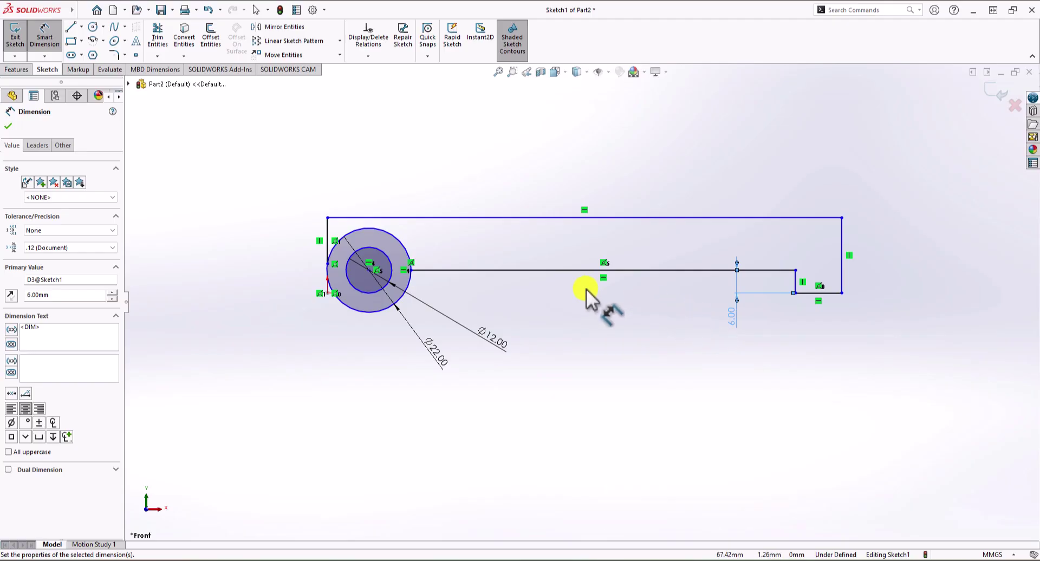
Dimension the length from the left end to the step as 110 mm and overall length as 125 mm
click(329, 265)
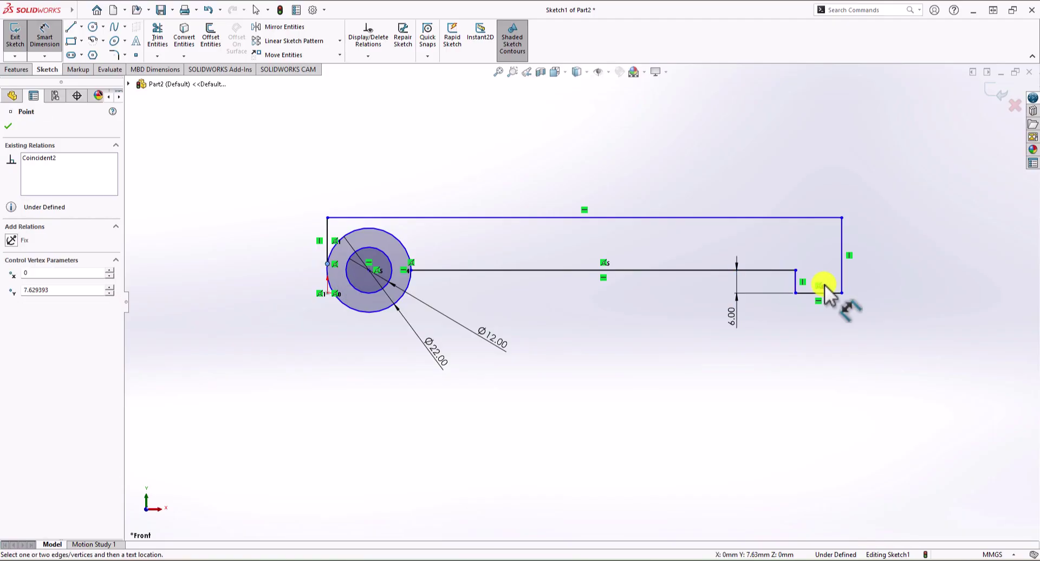
click(795, 283)
click(597, 382)
text(110)
key(Return)
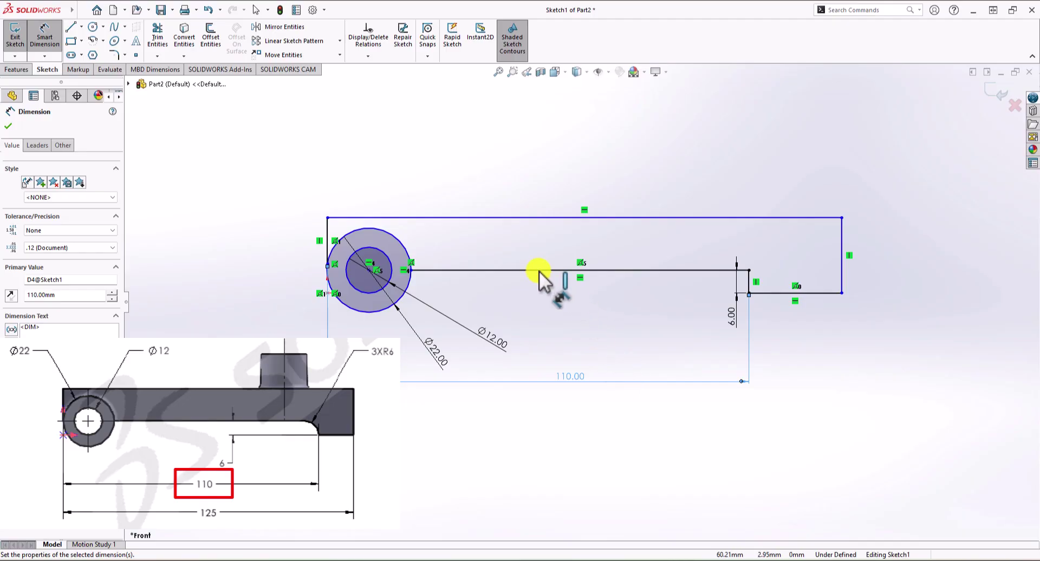
click(328, 264)
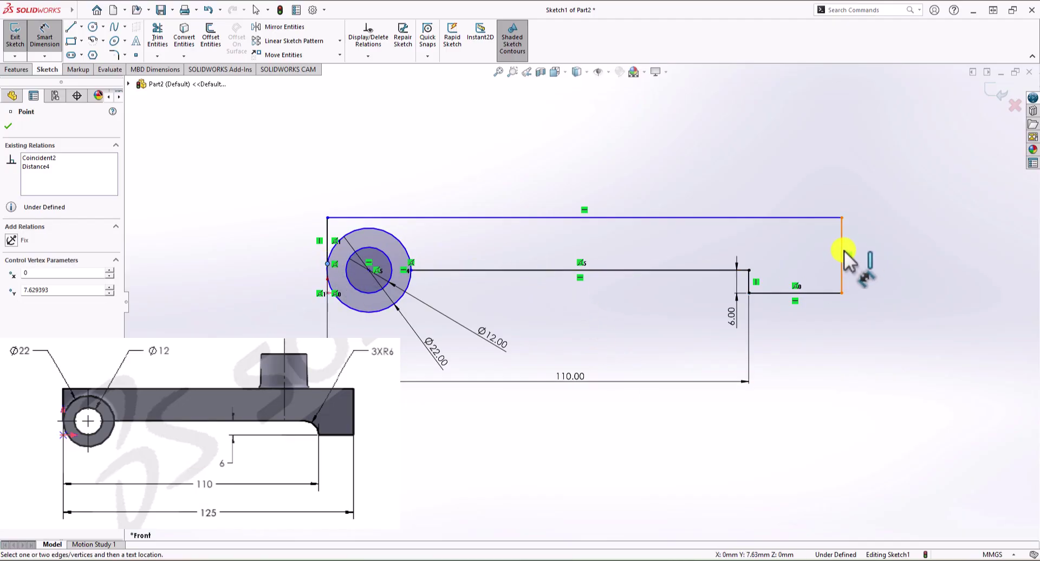
click(842, 260)
click(743, 419)
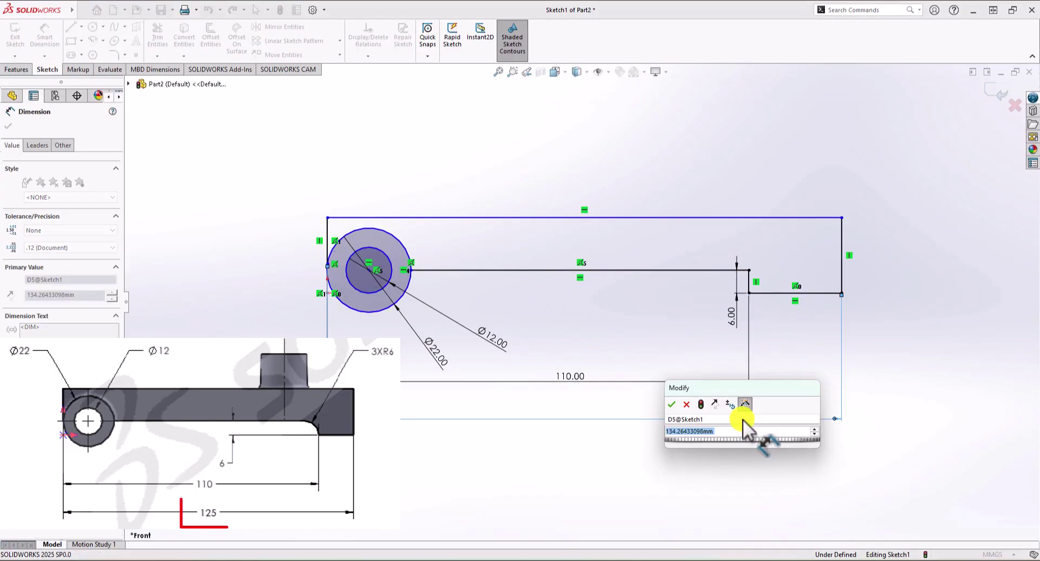
text(125)
key(Return)
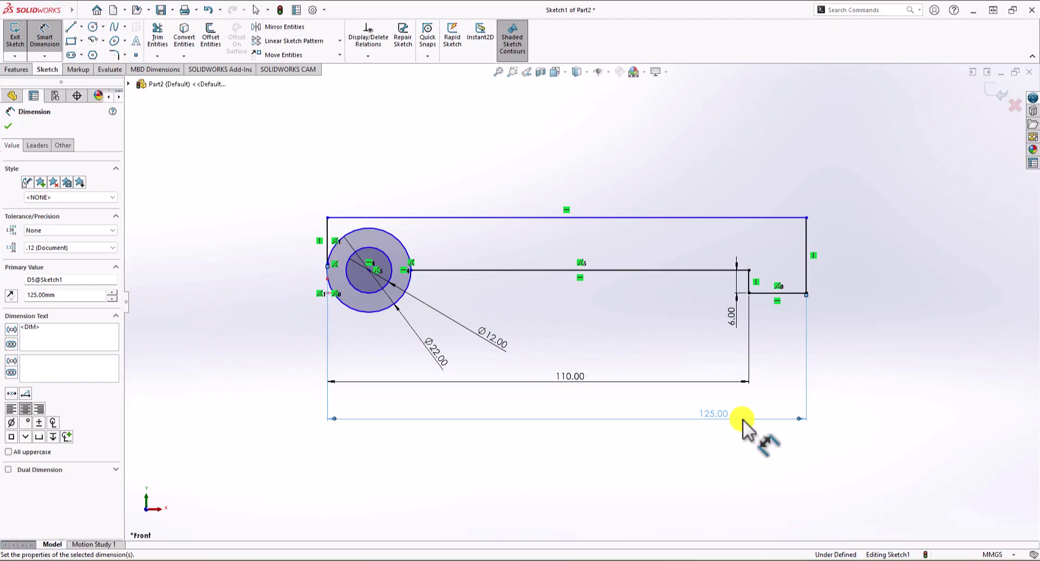
Dimension the height from the bottom ledge to the top edge as 20 mm
click(792, 293)
click(780, 217)
click(880, 254)
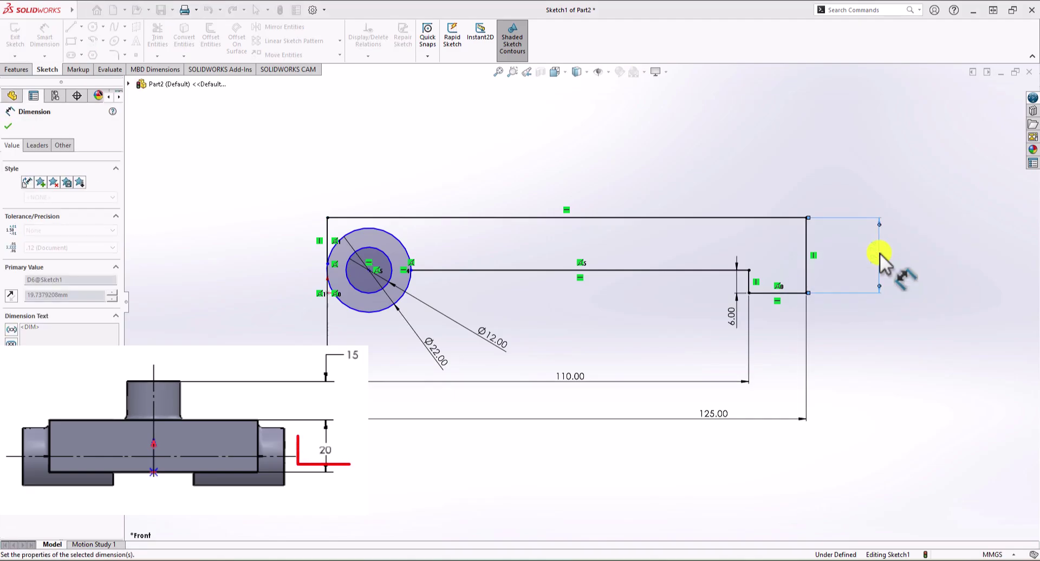
key(Return)
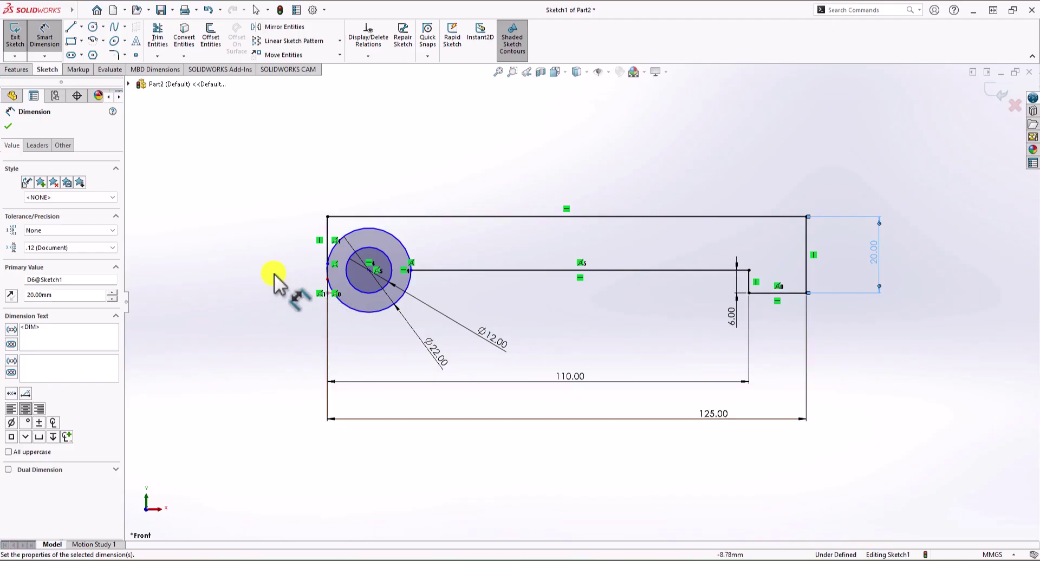
key(Escape)
scroll(310, 274, down, 2)
scroll(310, 274, down, 1)
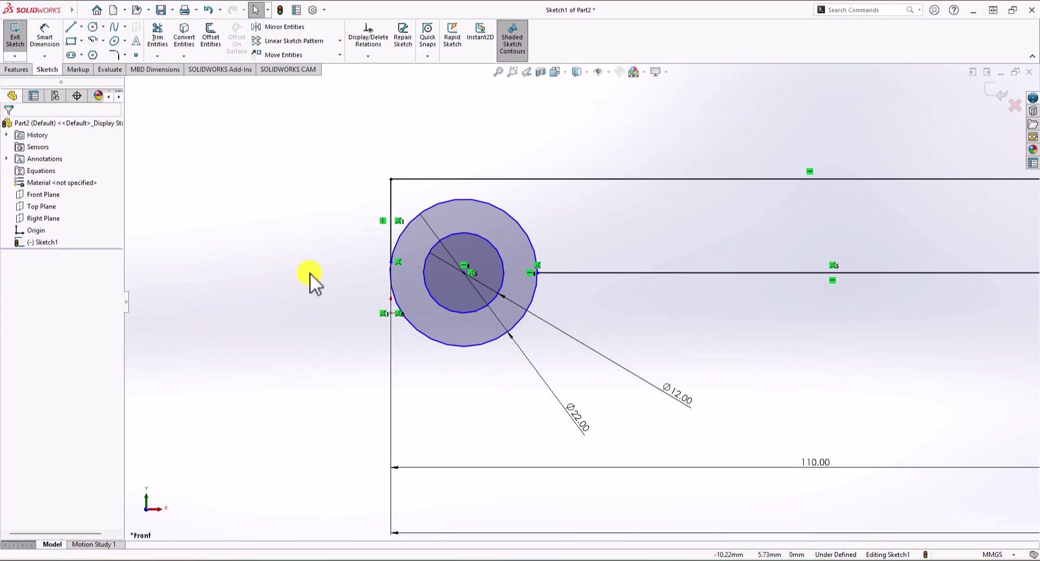
Add a Tangent relation between the Ø22 outer circle and the line, then zoom to fit
click(391, 196)
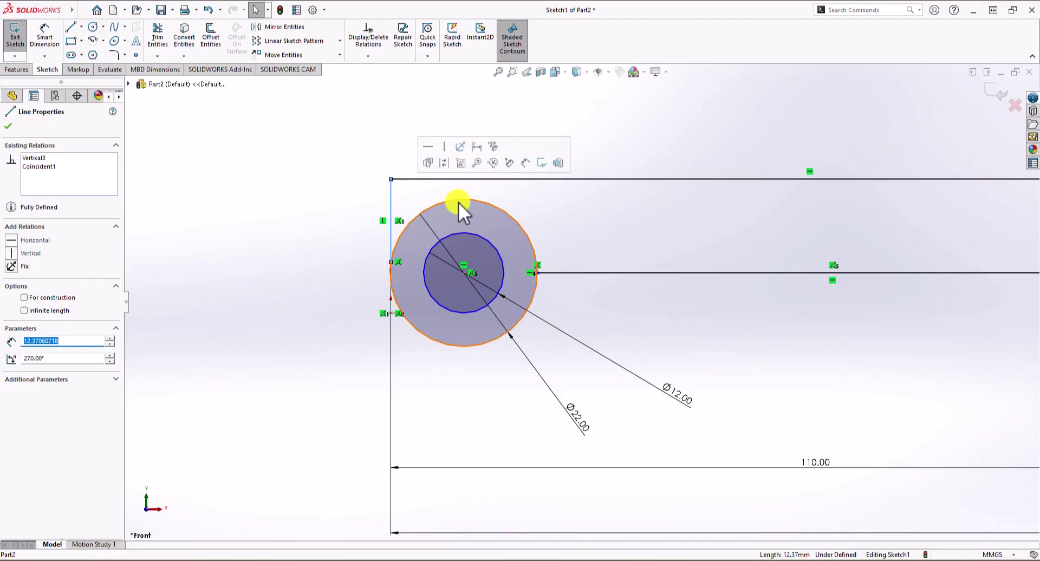
ctrl+click(459, 202)
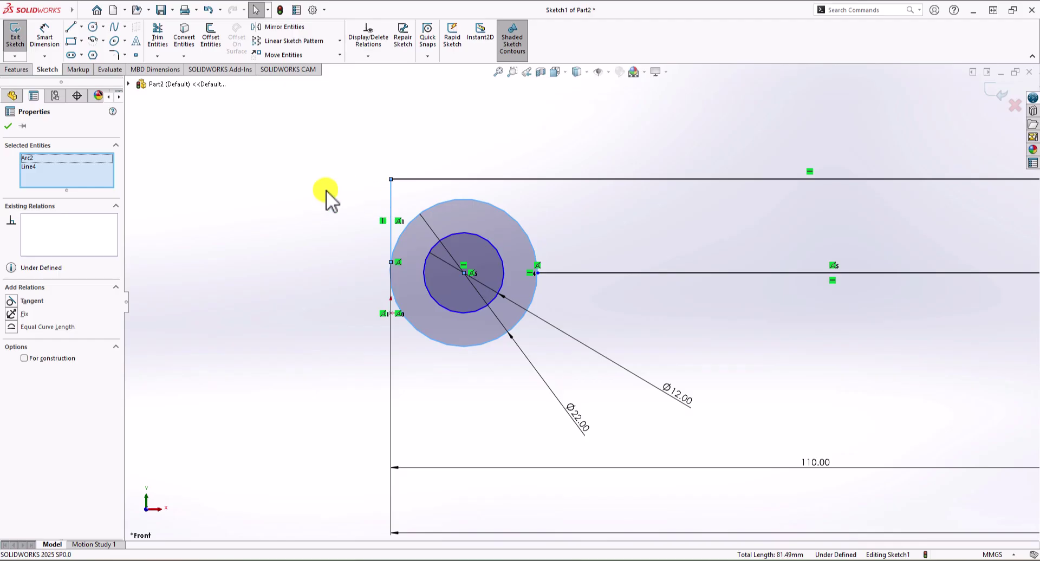
click(10, 302)
click(288, 309)
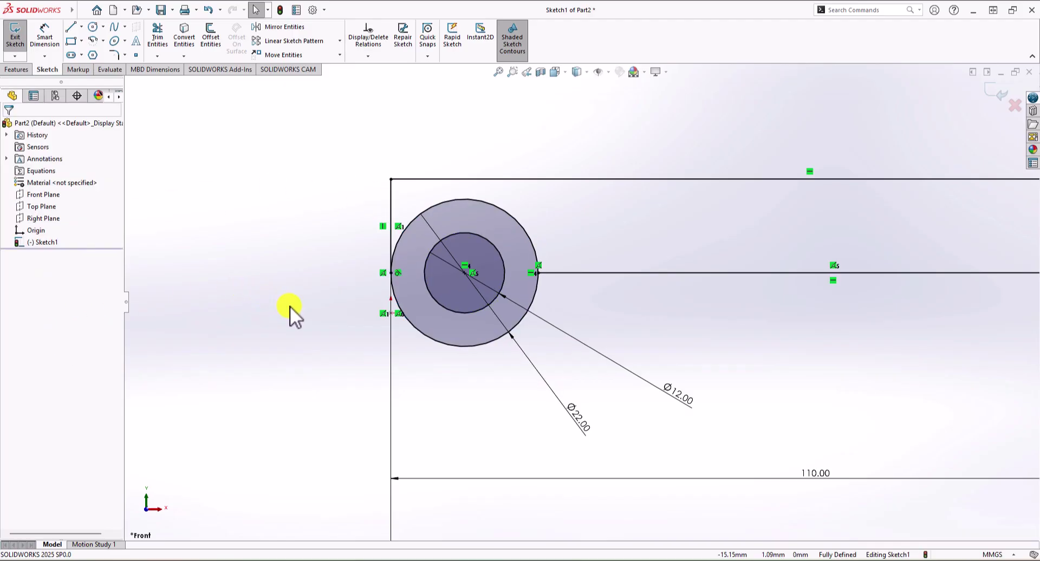
key(f)
scroll(723, 329, up, 3)
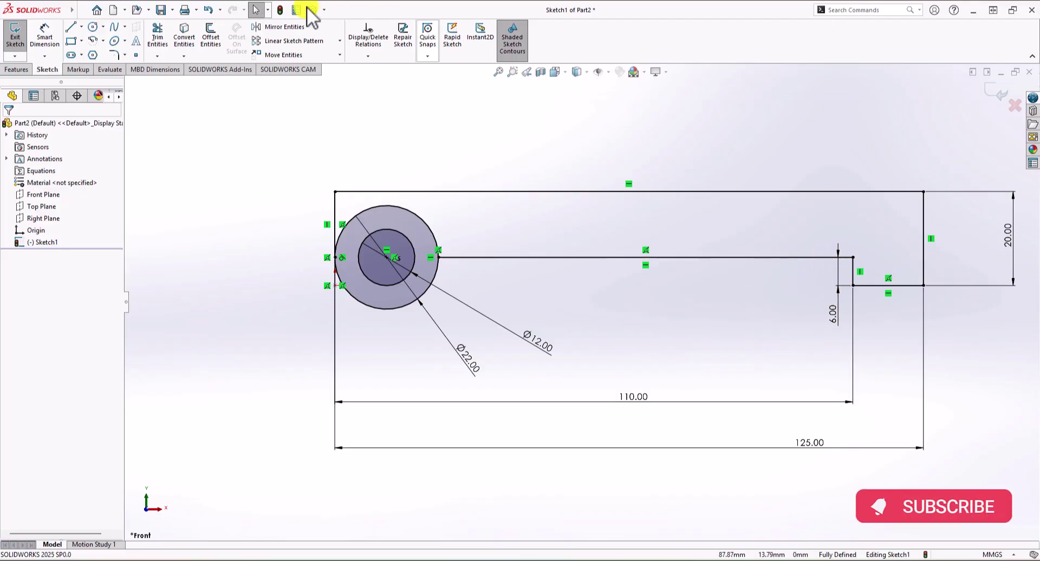
Extrude both Sketch1 regions Mid Plane 80 mm deep to create Boss-Extrude1
click(17, 69)
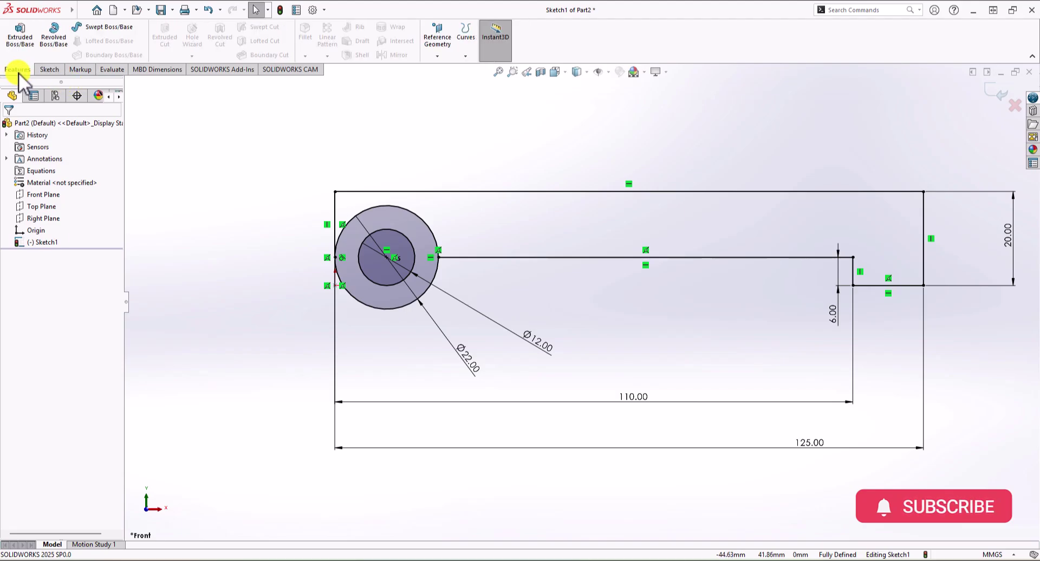
click(21, 37)
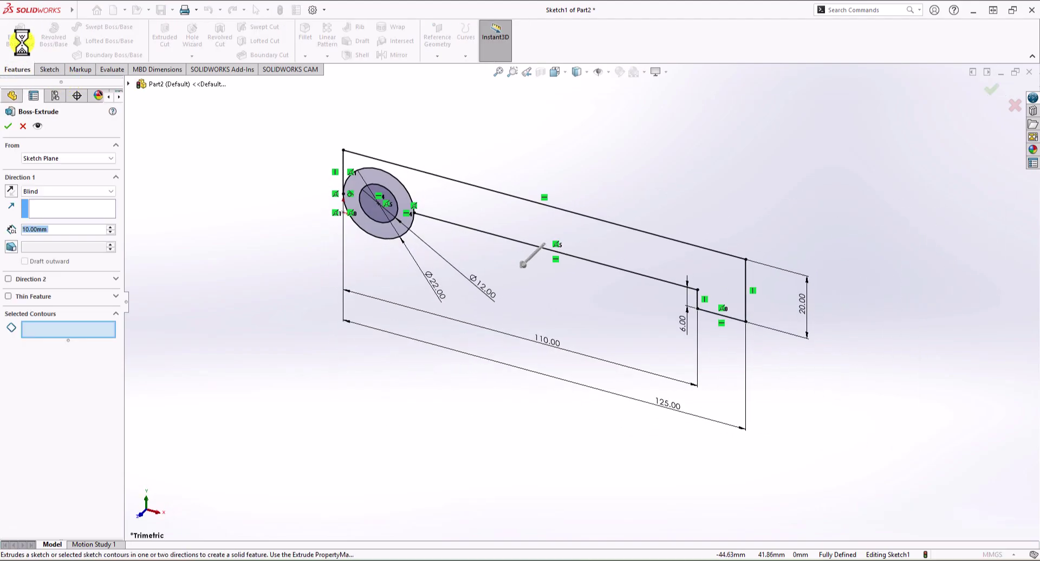
click(68, 191)
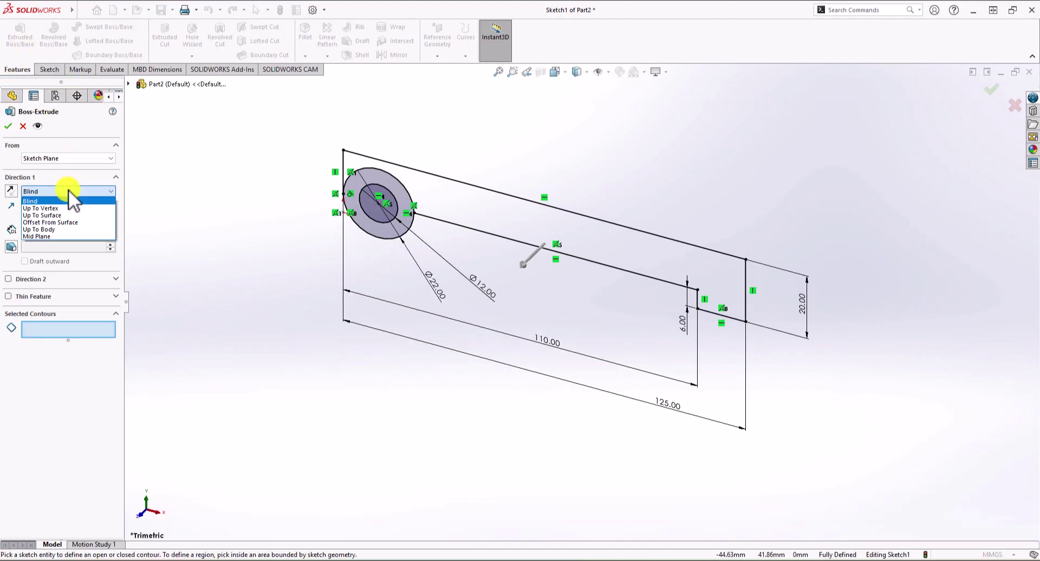
click(67, 236)
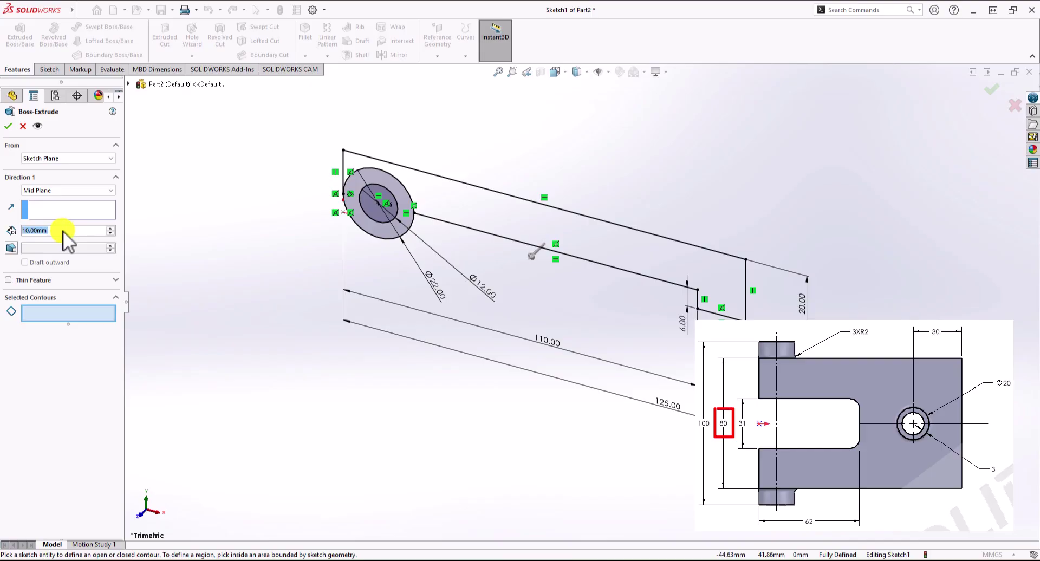
text(30)
key(Return)
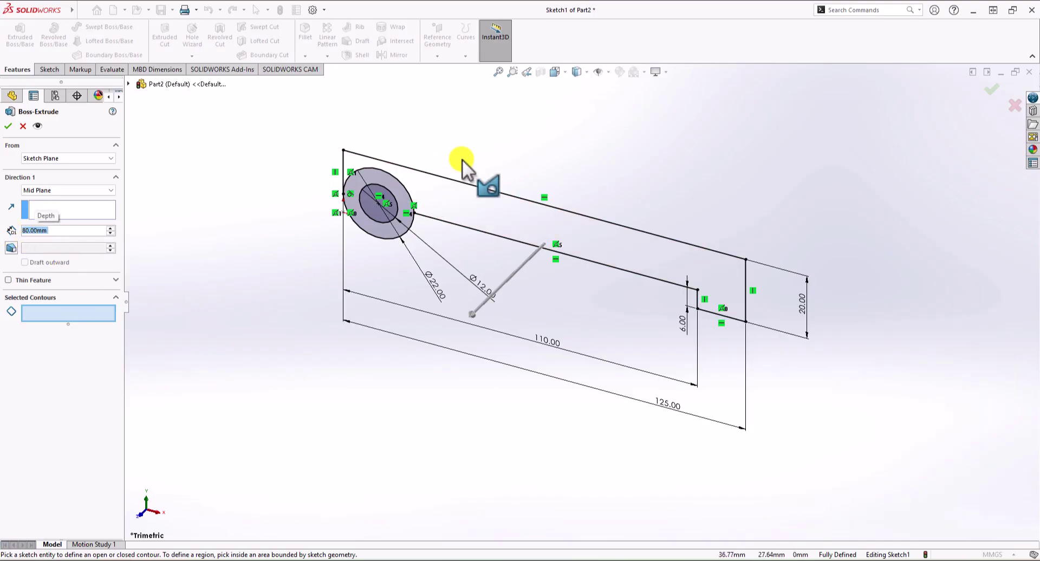
click(399, 233)
middle_drag(371, 217, 348, 225)
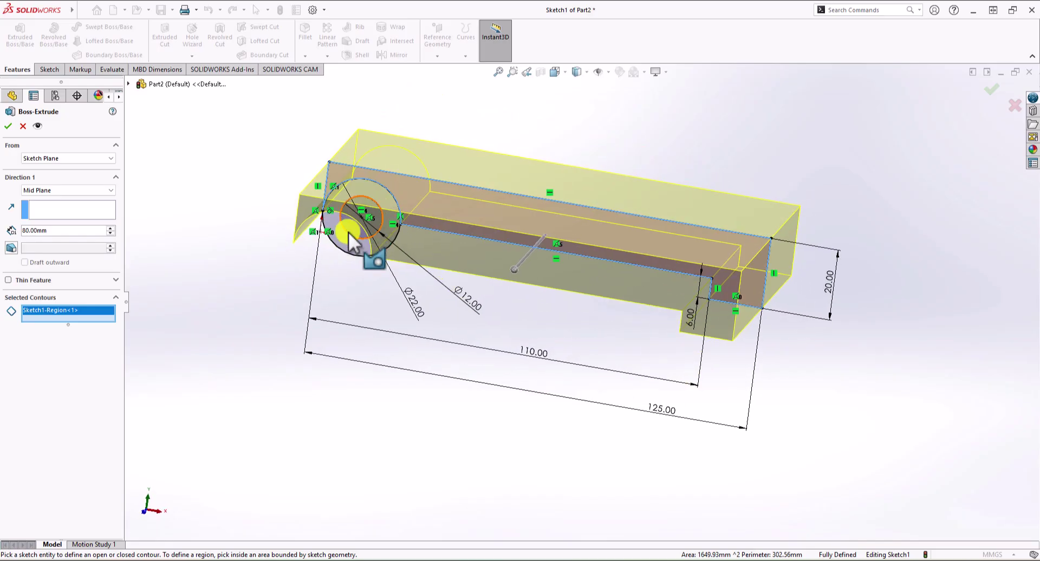
click(348, 241)
click(8, 126)
mouse_move(256, 284)
middle_down()
mouse_move(257, 363)
mouse_move(252, 345)
middle_up()
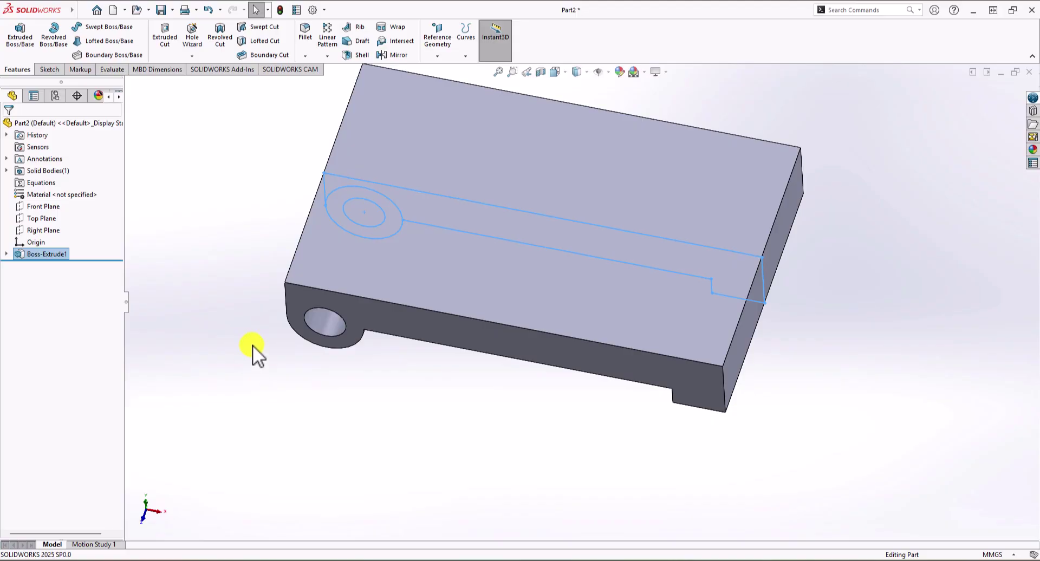
click(253, 336)
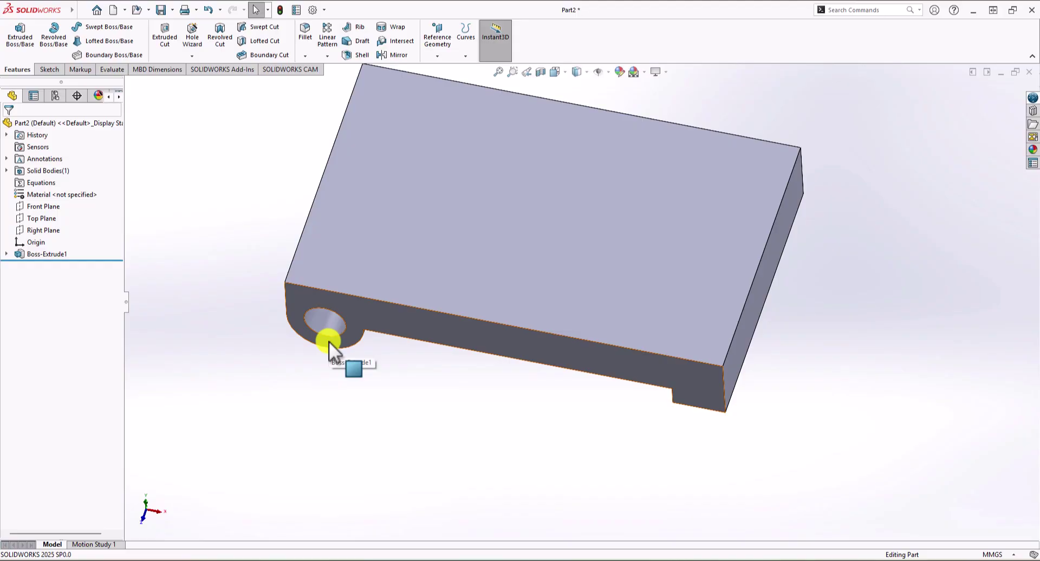
Extrude Sketch1's ring region Mid Plane 100 mm deep as Boss-Extrude2
click(20, 34)
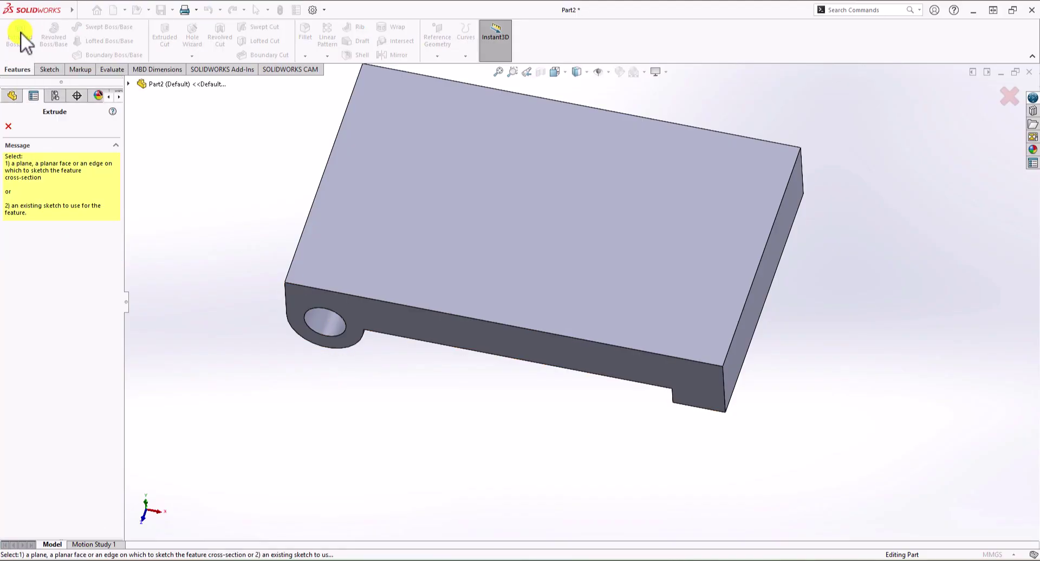
click(129, 83)
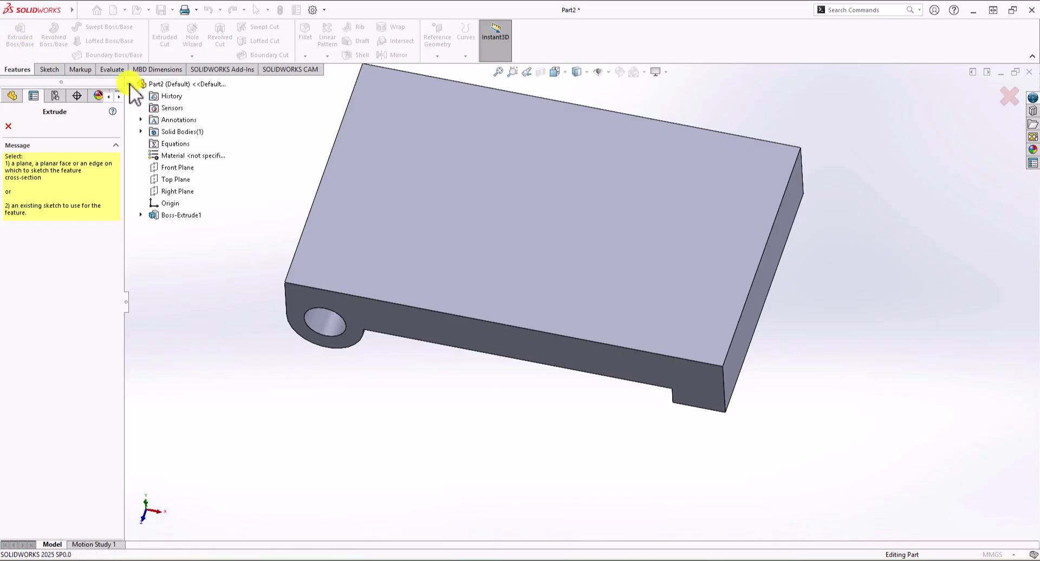
click(142, 215)
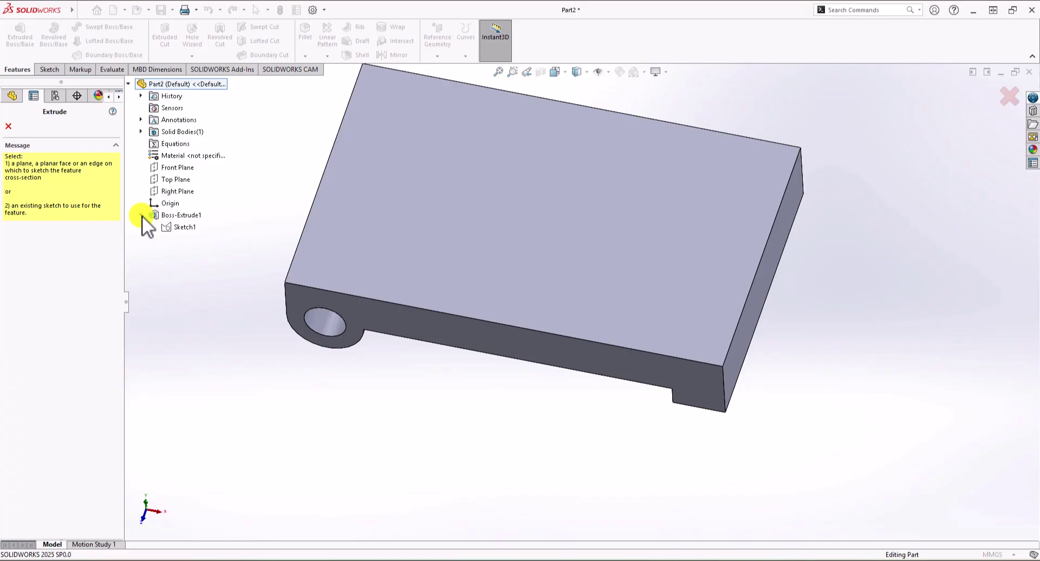
click(180, 226)
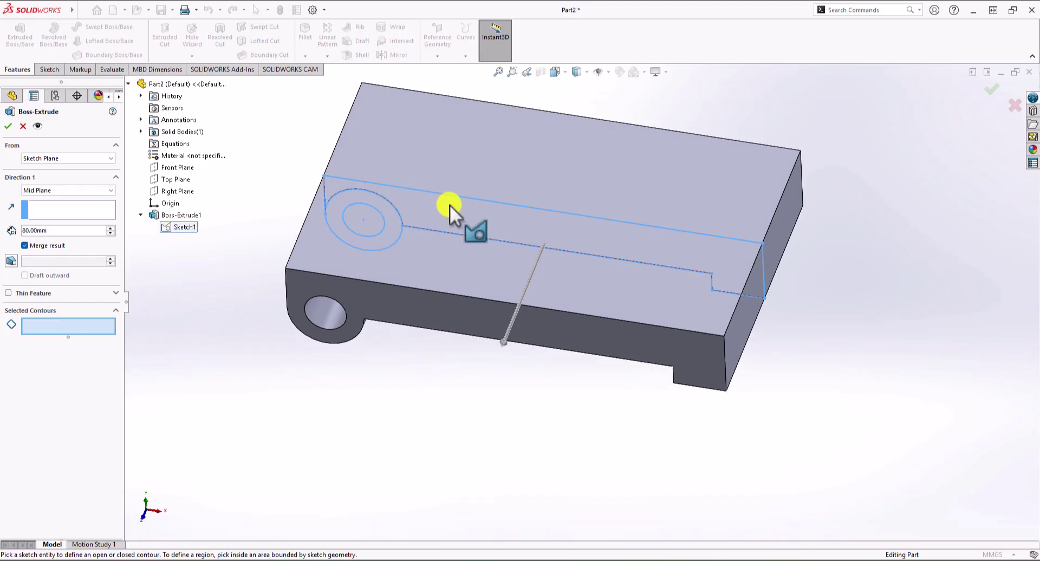
click(347, 196)
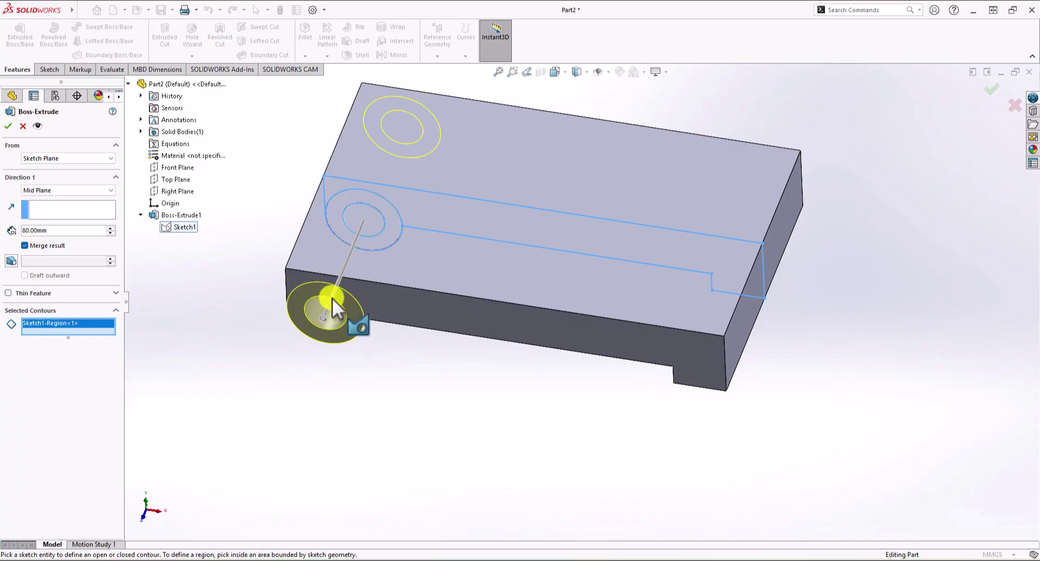
drag(54, 224, 8, 234)
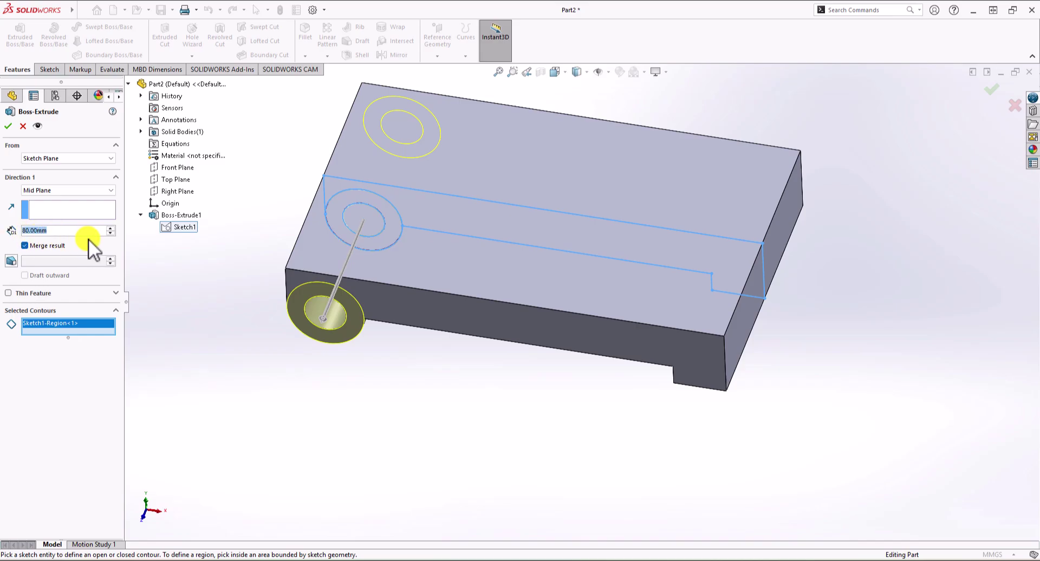
text(100)
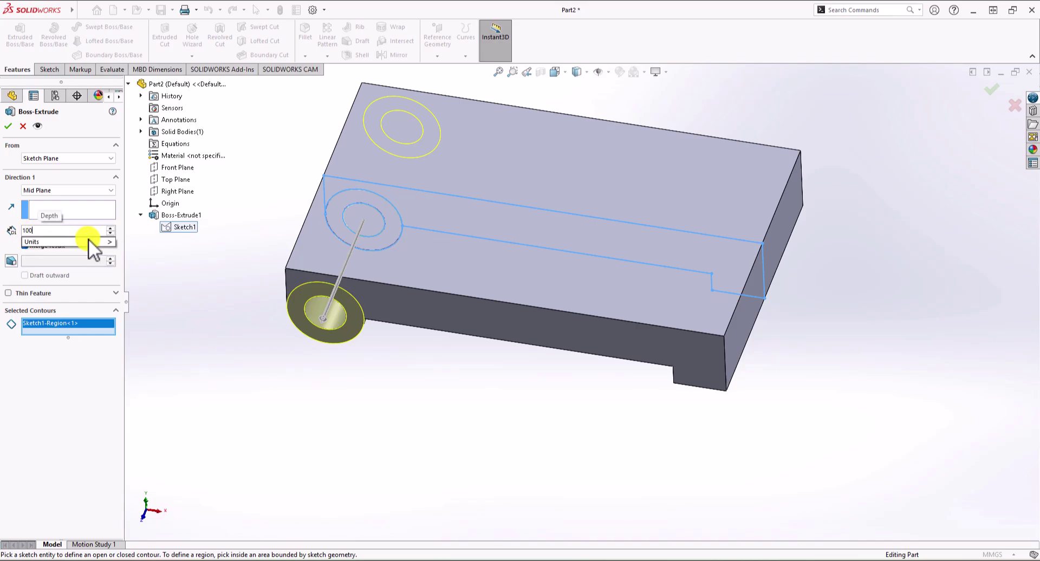
key(Return)
mouse_move(509, 92)
middle_down()
mouse_move(466, 157)
mouse_move(489, 142)
mouse_move(531, 200)
middle_up()
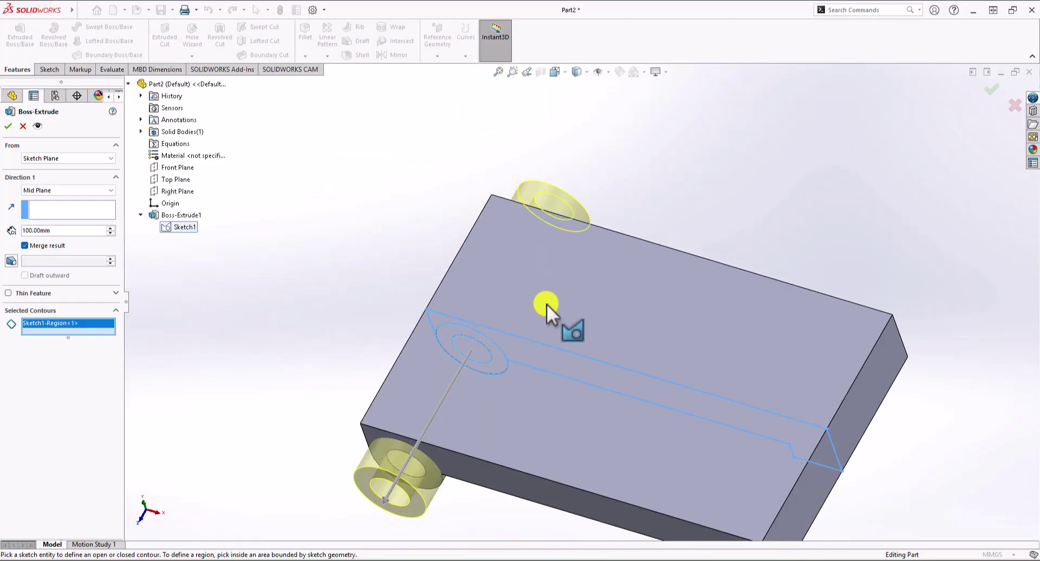
click(7, 126)
click(310, 244)
mouse_move(310, 243)
middle_down()
mouse_move(399, 167)
mouse_move(360, 228)
middle_up()
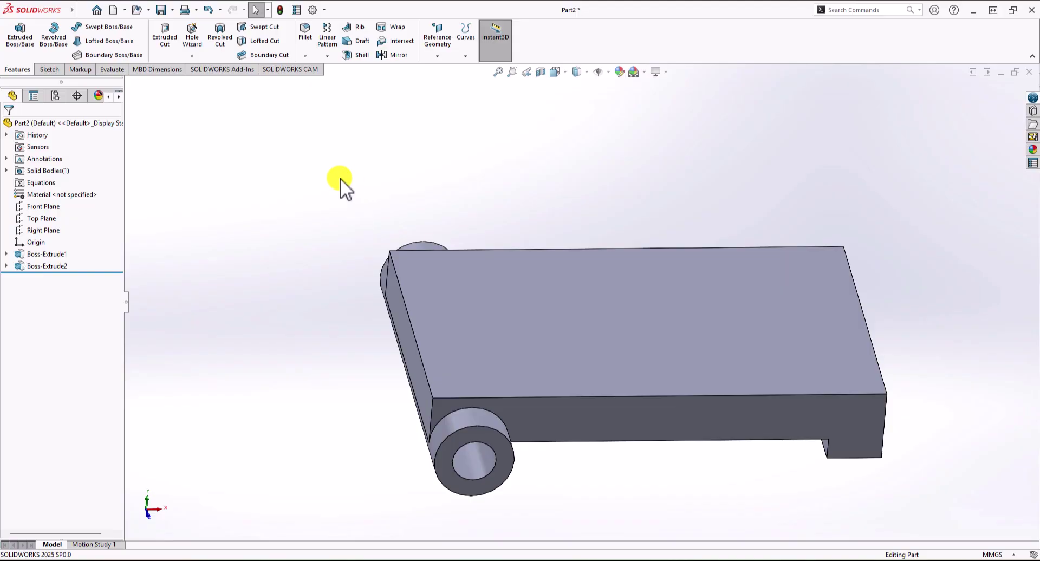
Sketch a horizontal centerline from the origin and a rectangle on the block's top face
click(52, 69)
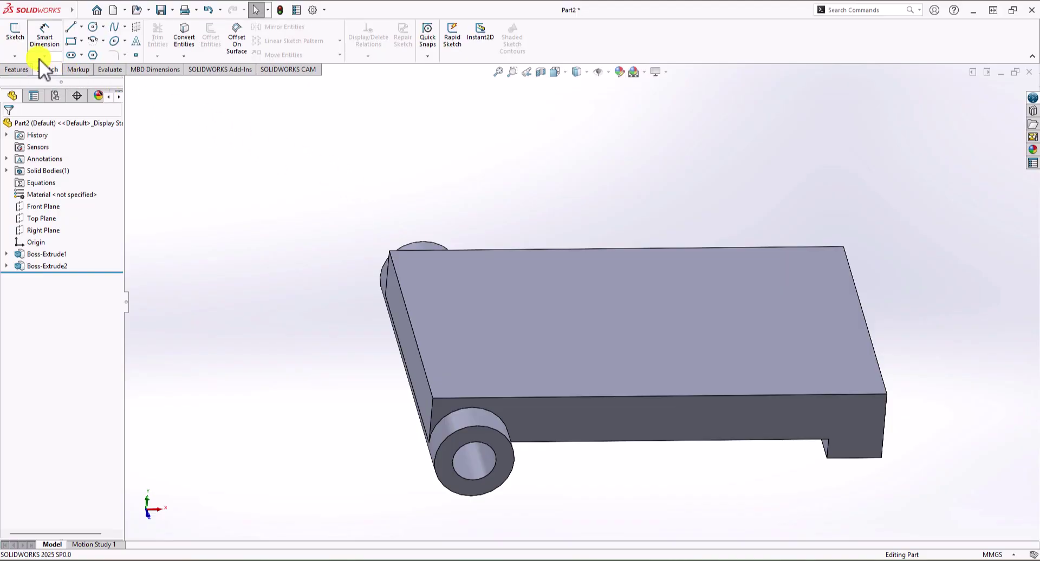
click(14, 32)
click(563, 296)
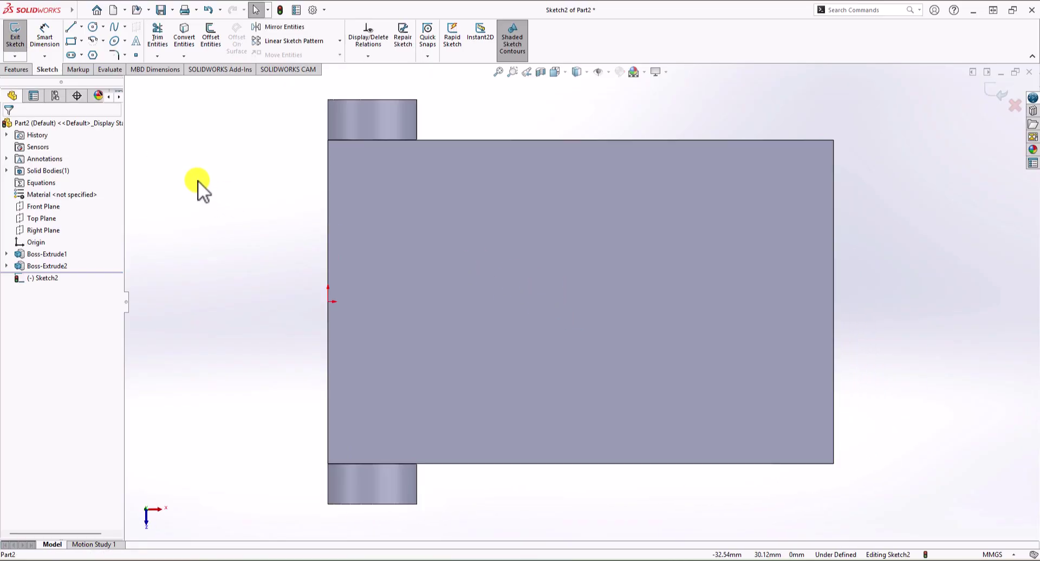
click(82, 26)
click(80, 54)
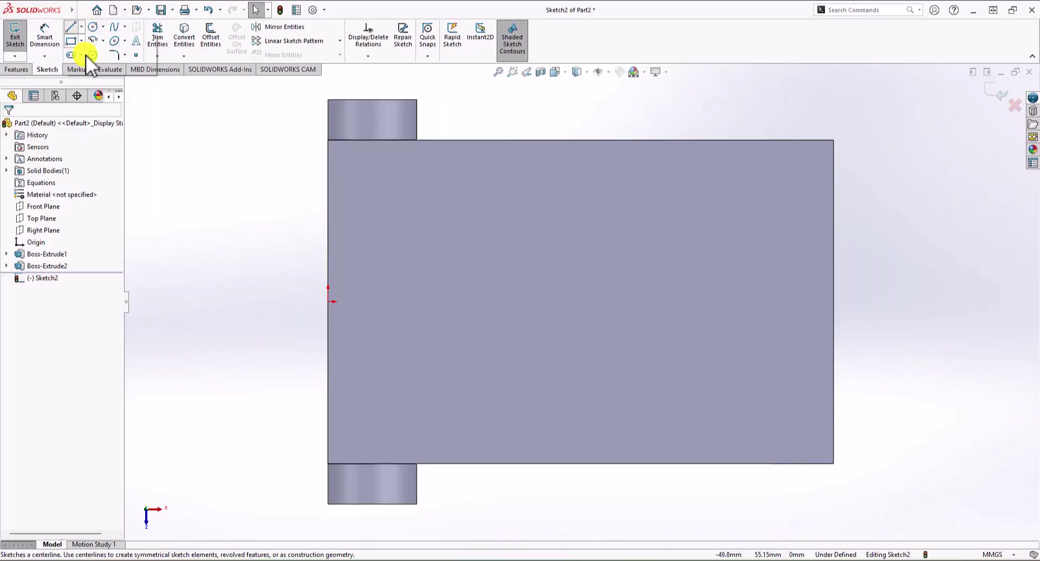
click(328, 301)
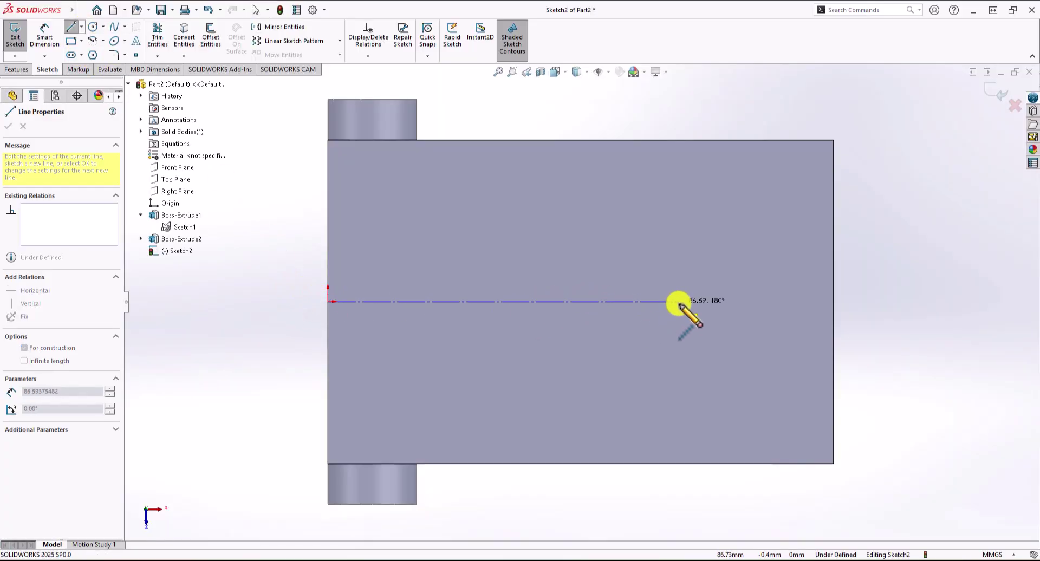
click(675, 302)
key(Escape)
click(71, 40)
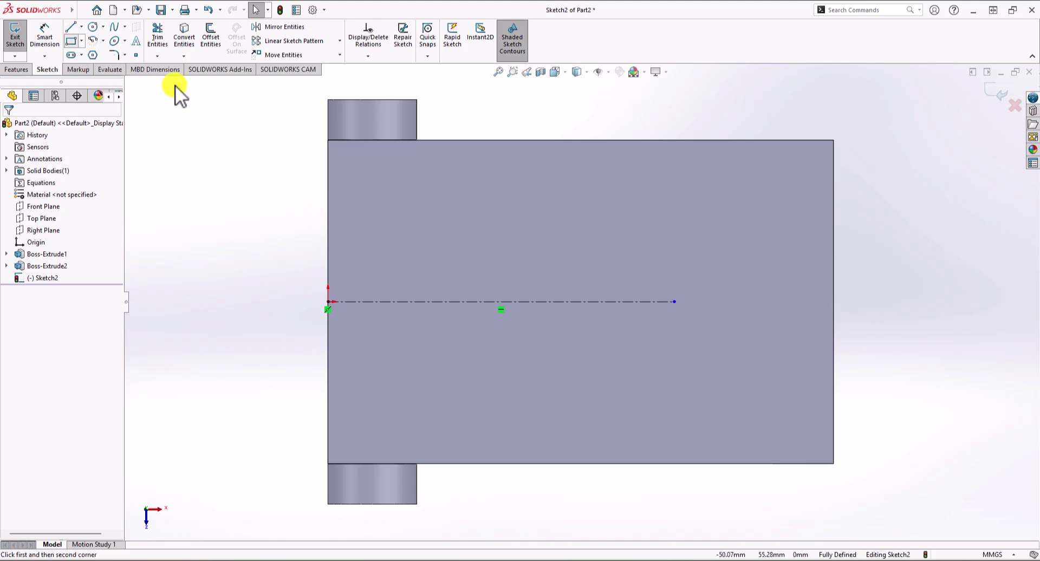
click(327, 225)
click(592, 355)
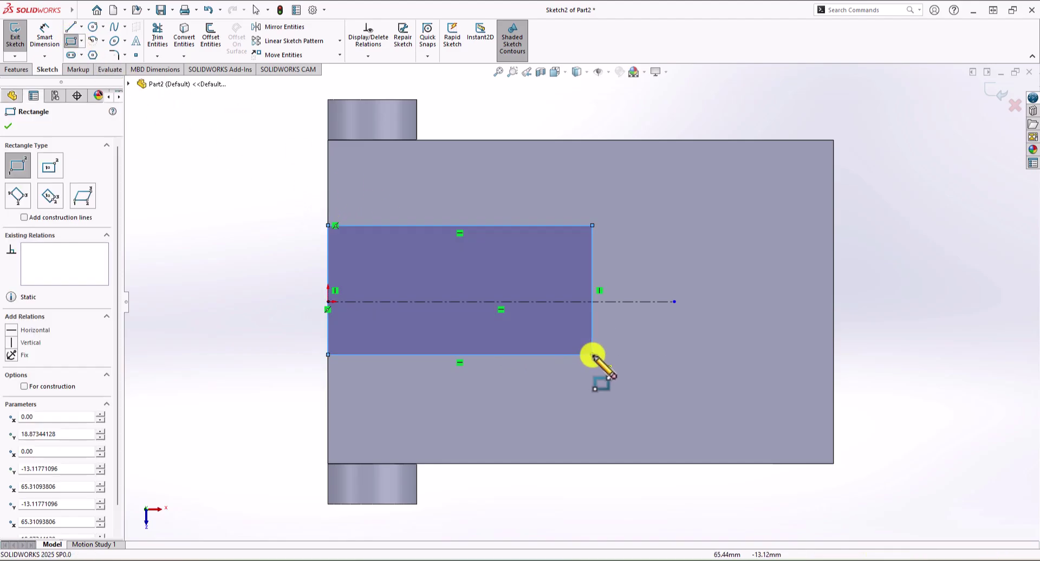
key(Escape)
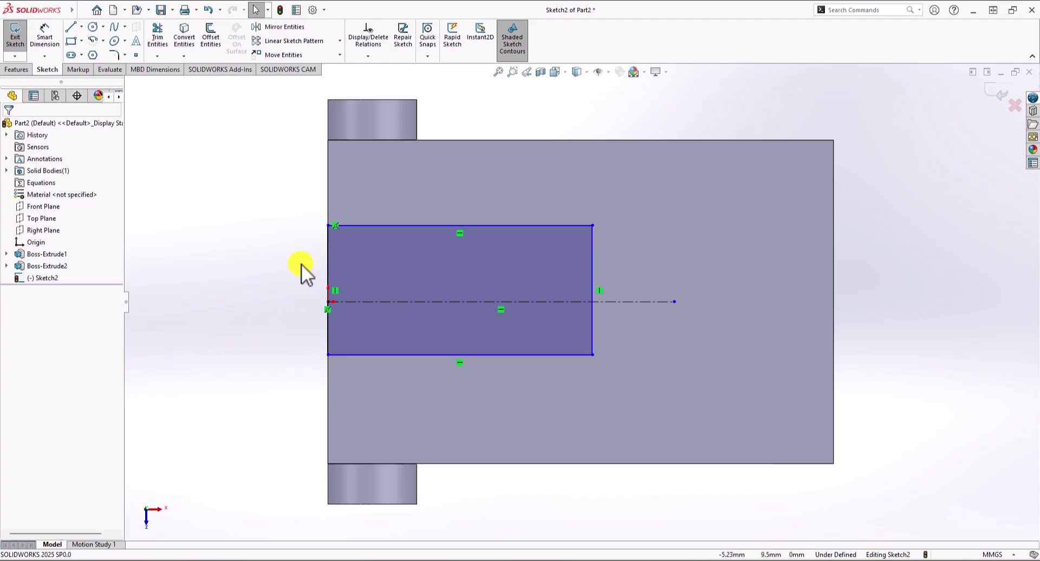
Make the rectangle's top and bottom edges symmetric about the centerline
click(427, 224)
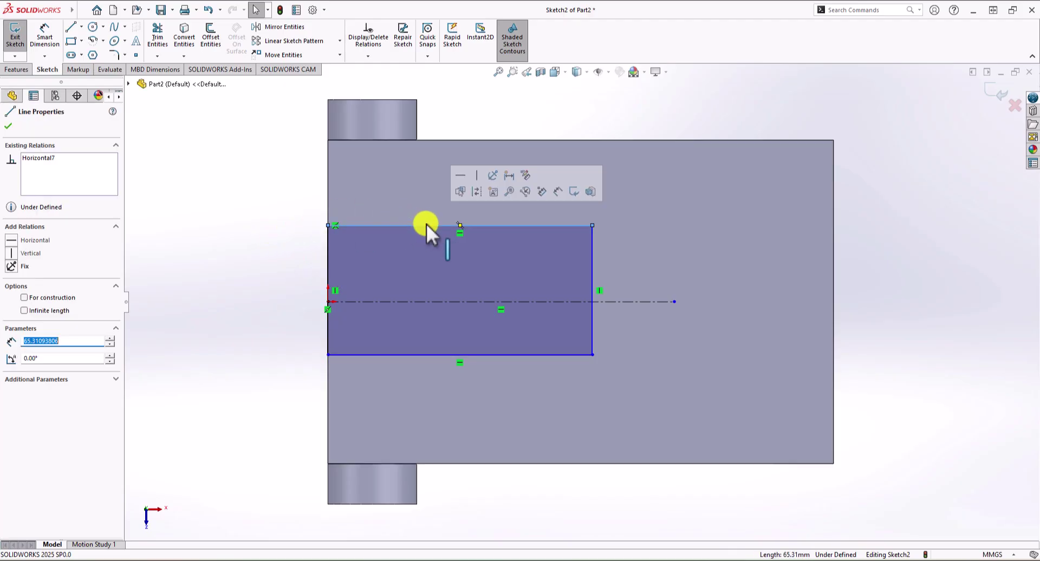
ctrl+click(444, 301)
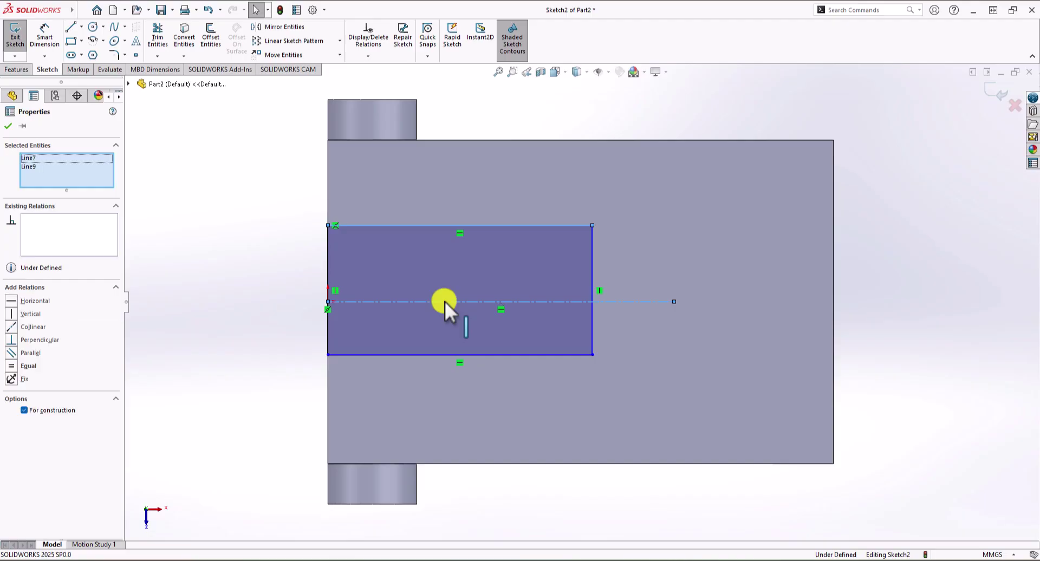
ctrl+click(460, 355)
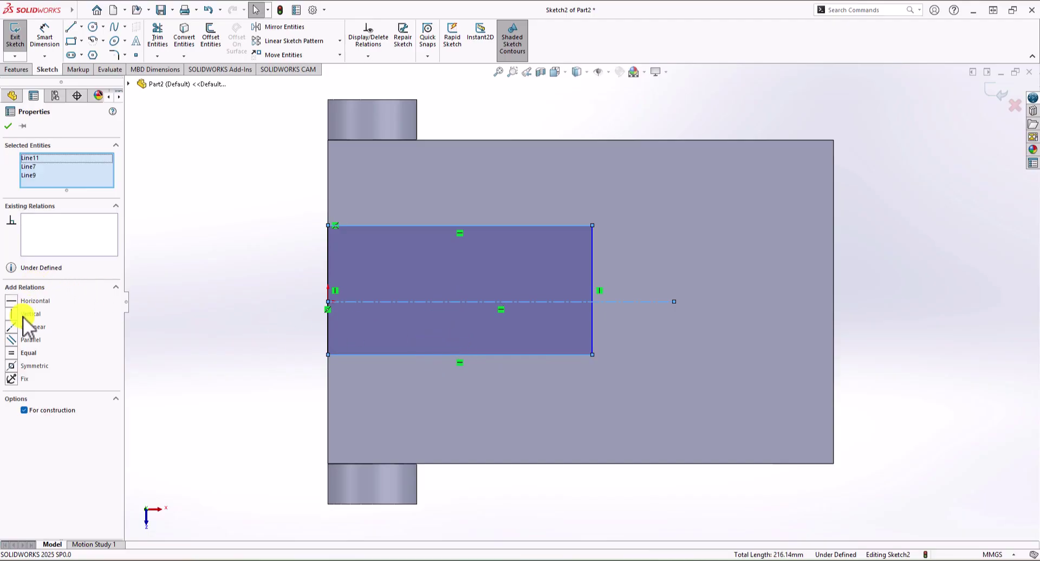
click(12, 366)
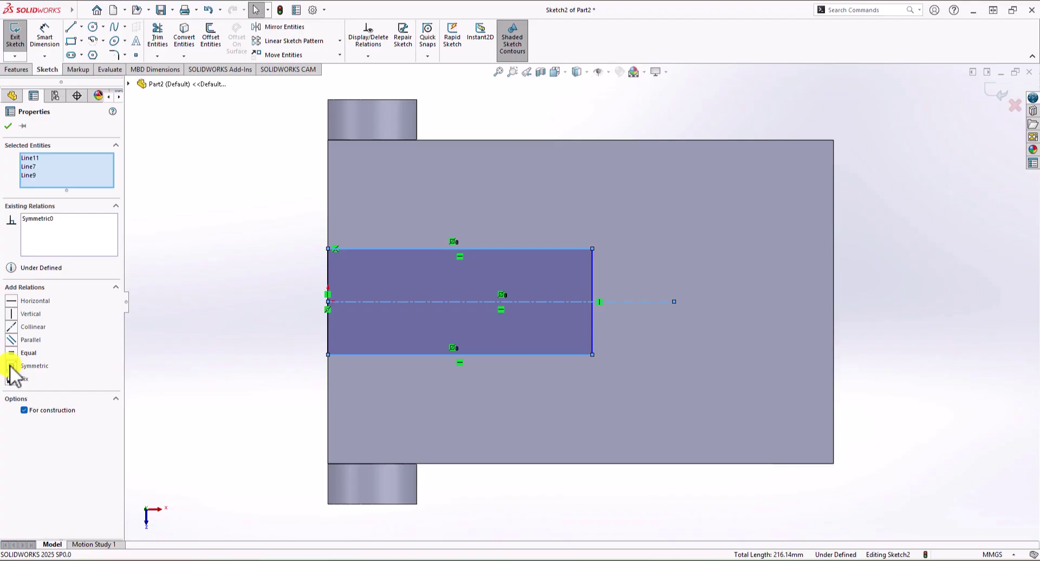
click(198, 226)
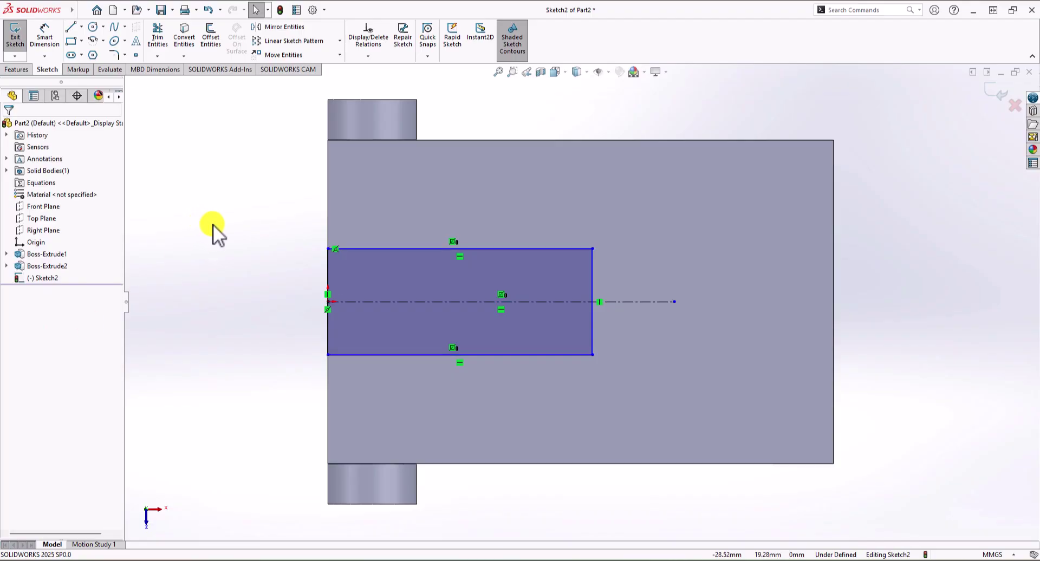
Dimension the rectangle 31 mm wide and 62 mm long
click(58, 41)
click(360, 249)
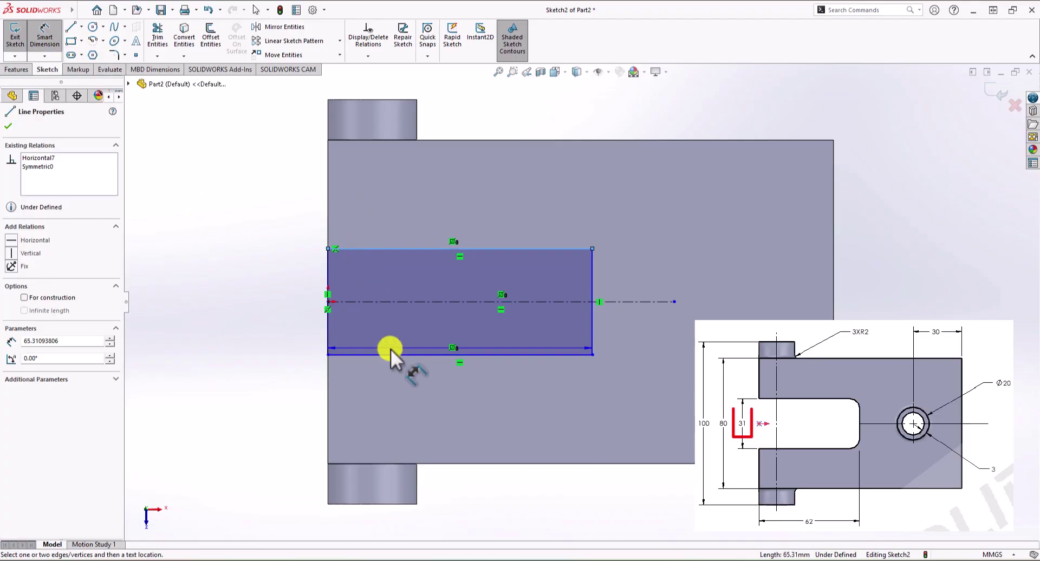
click(393, 353)
click(280, 296)
text(31)
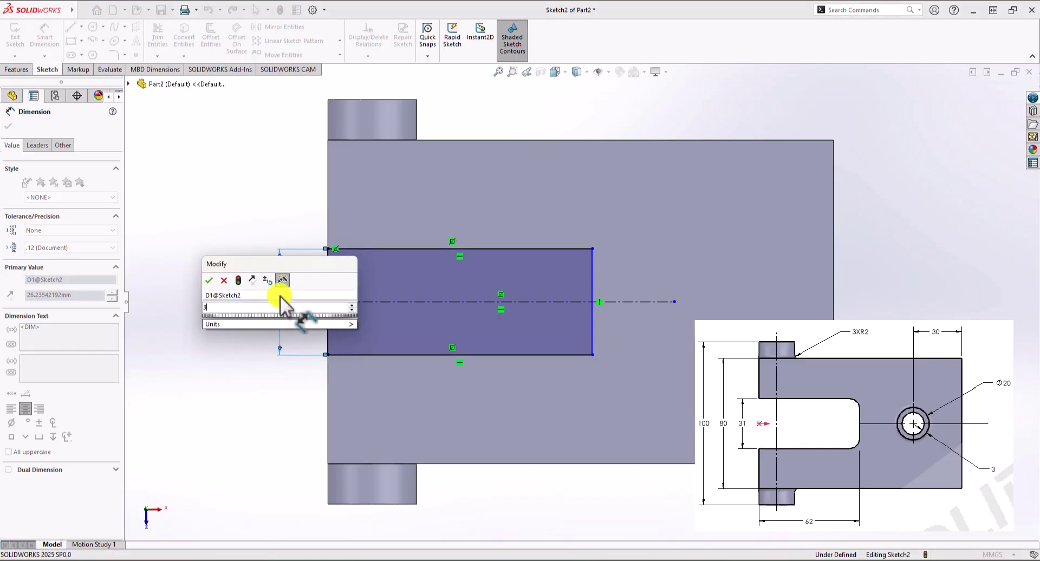
key(Return)
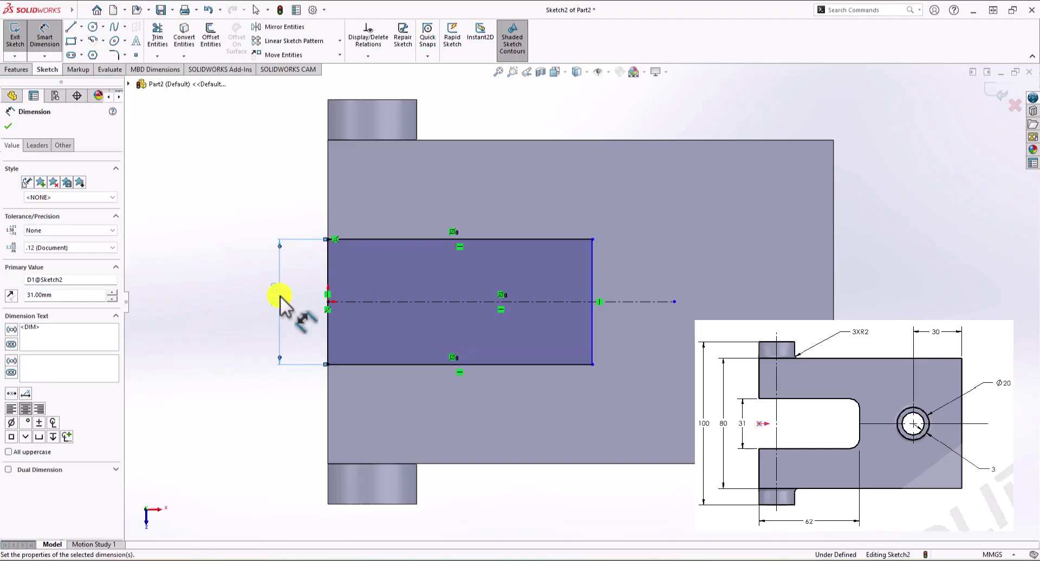
click(387, 240)
click(220, 160)
text(62)
key(Return)
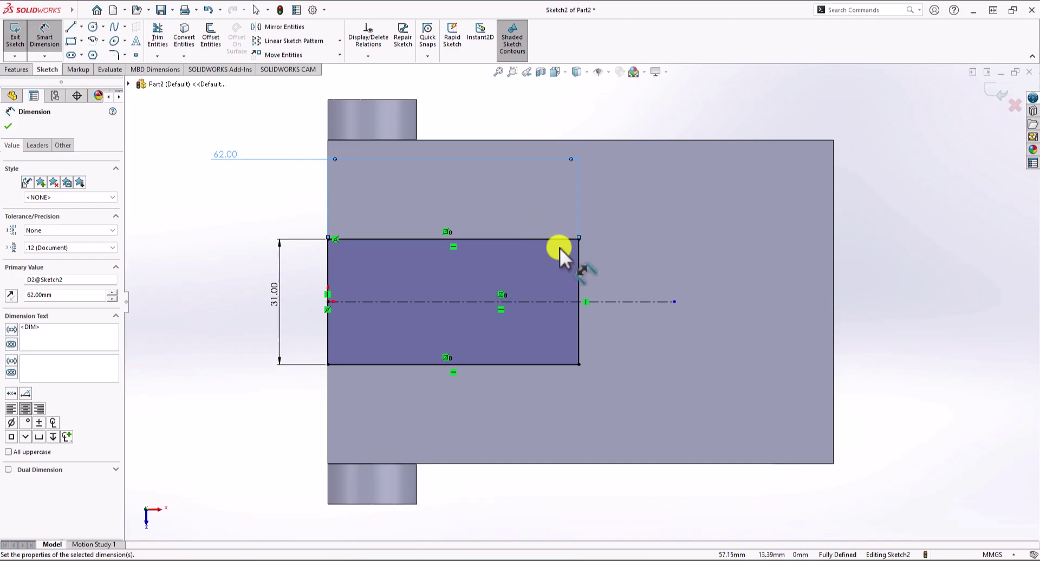
click(27, 70)
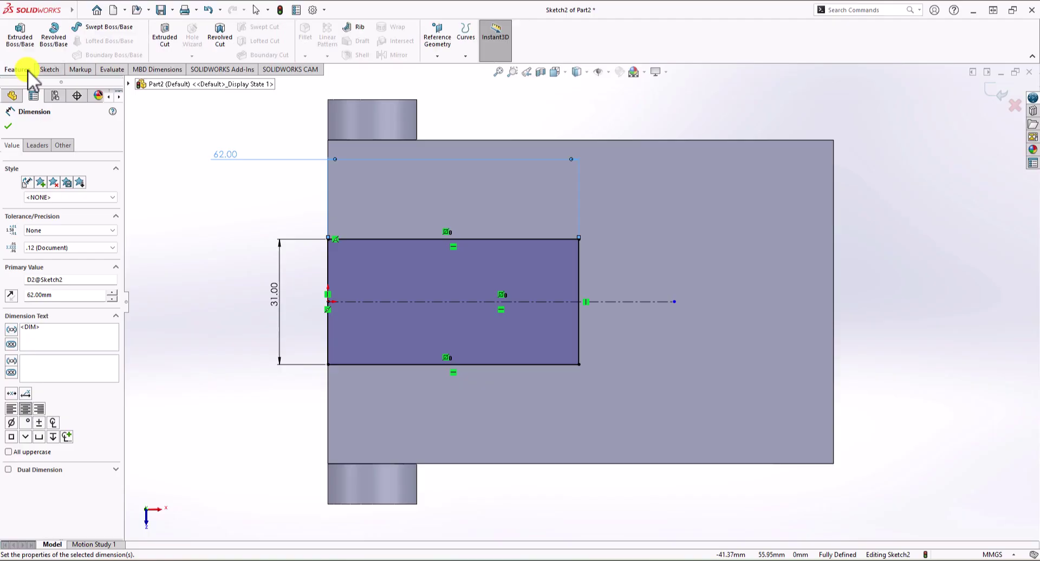
Extruded Cut the rectangle Blind 100 mm deep as Cut-Extrude1
click(165, 35)
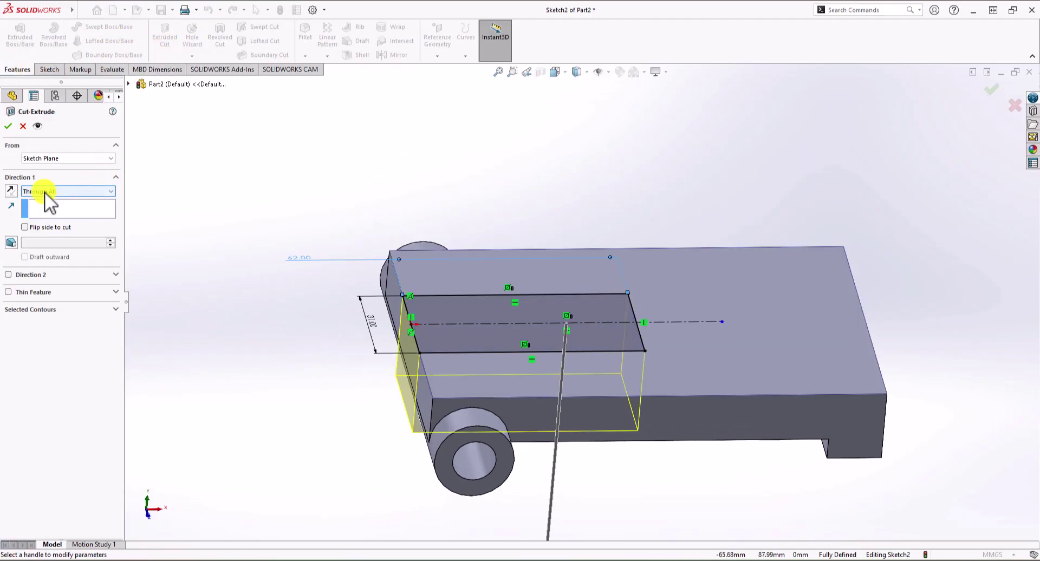
click(51, 191)
click(54, 200)
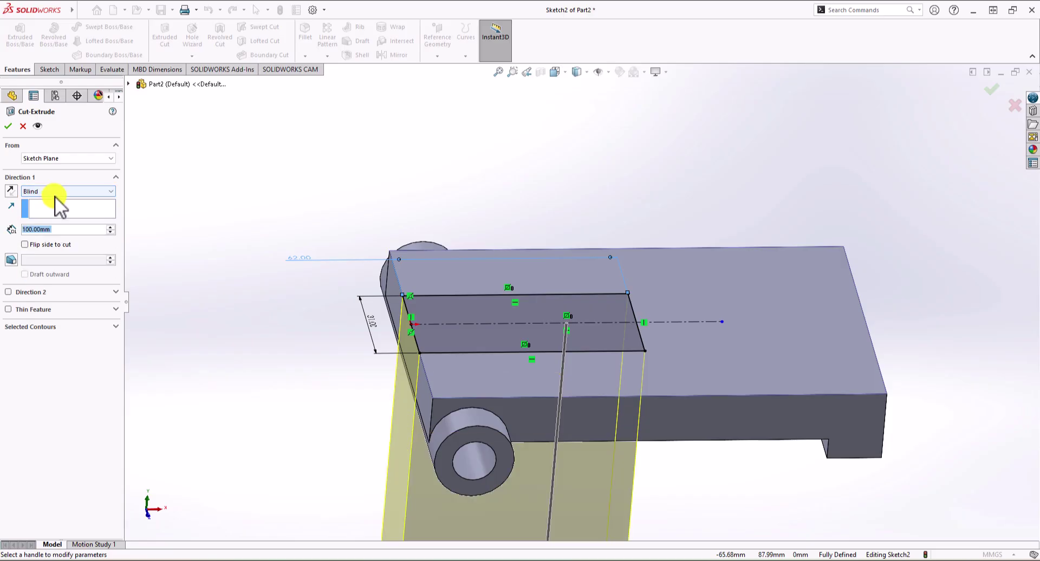
middle_drag(352, 234, 491, 258)
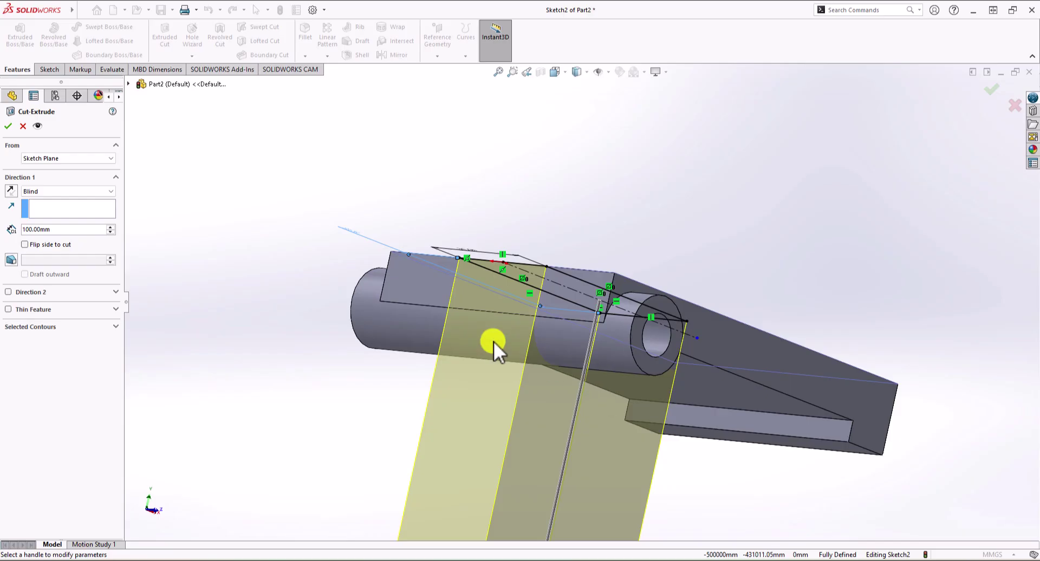
click(8, 126)
middle_drag(286, 247, 239, 344)
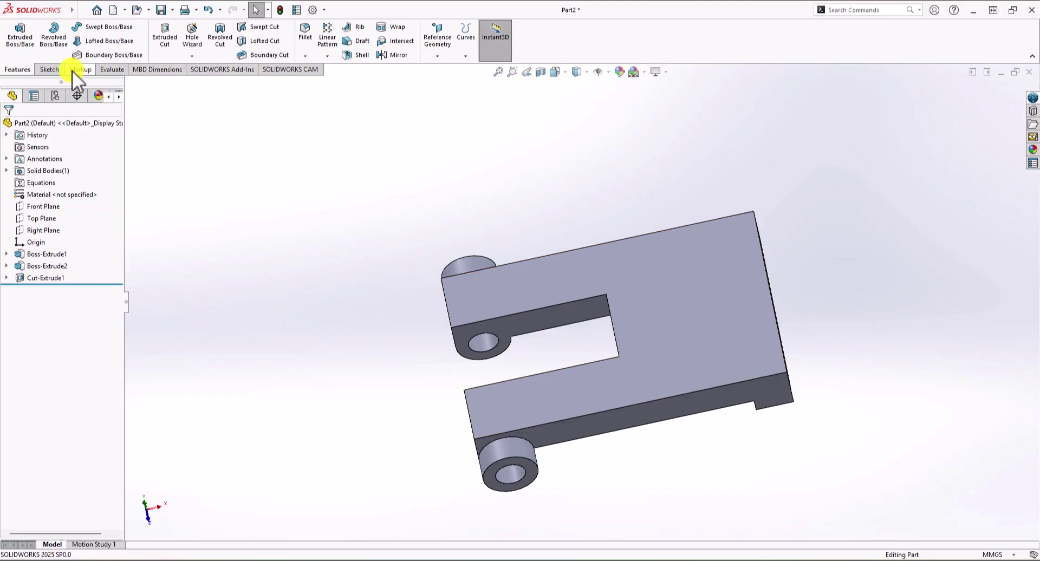
Start a sketch on the block's top face and draw two concentric circles near its right end
click(49, 69)
click(22, 44)
click(678, 279)
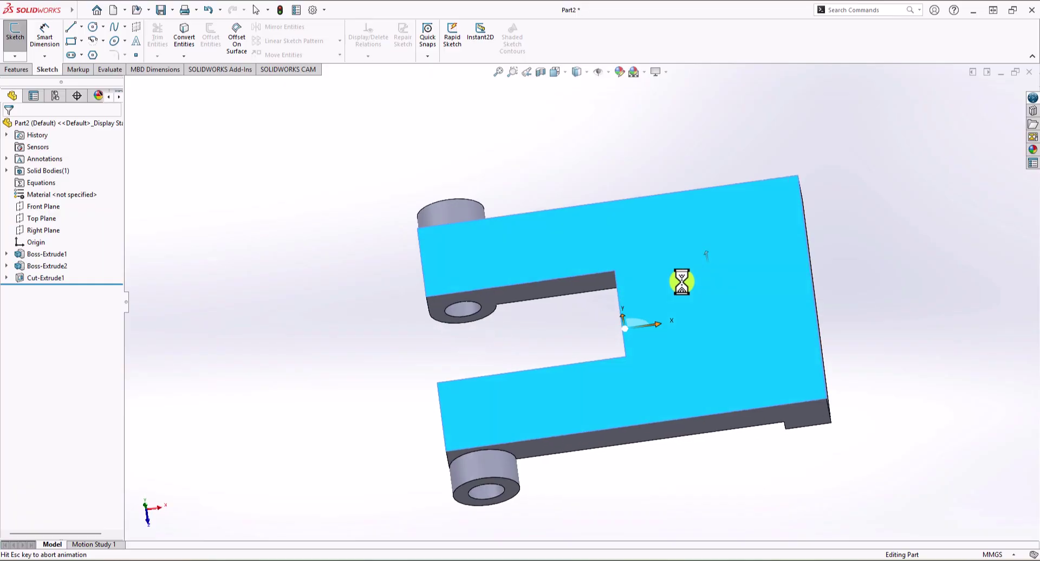
click(95, 28)
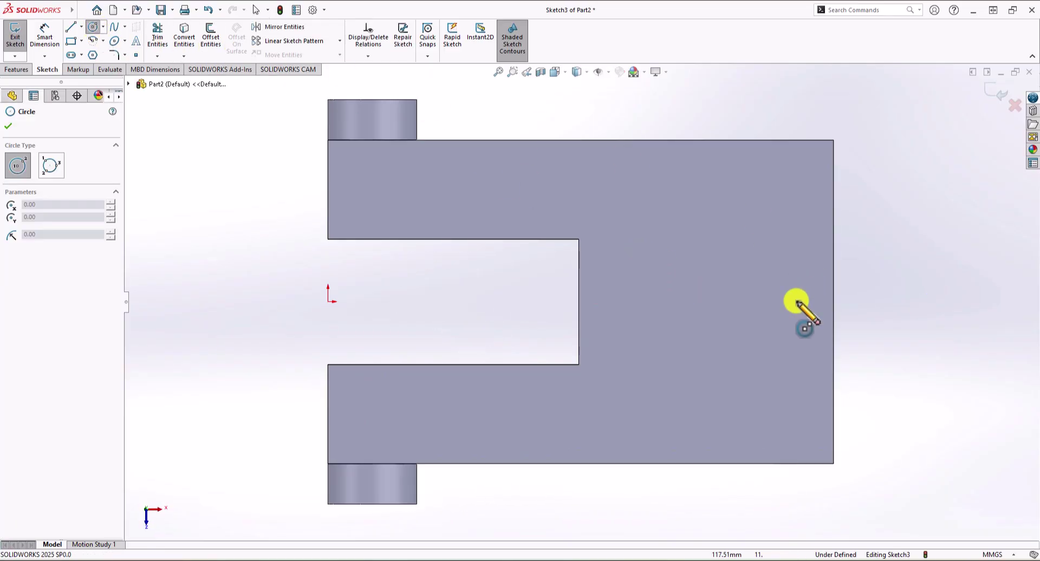
click(751, 302)
click(766, 255)
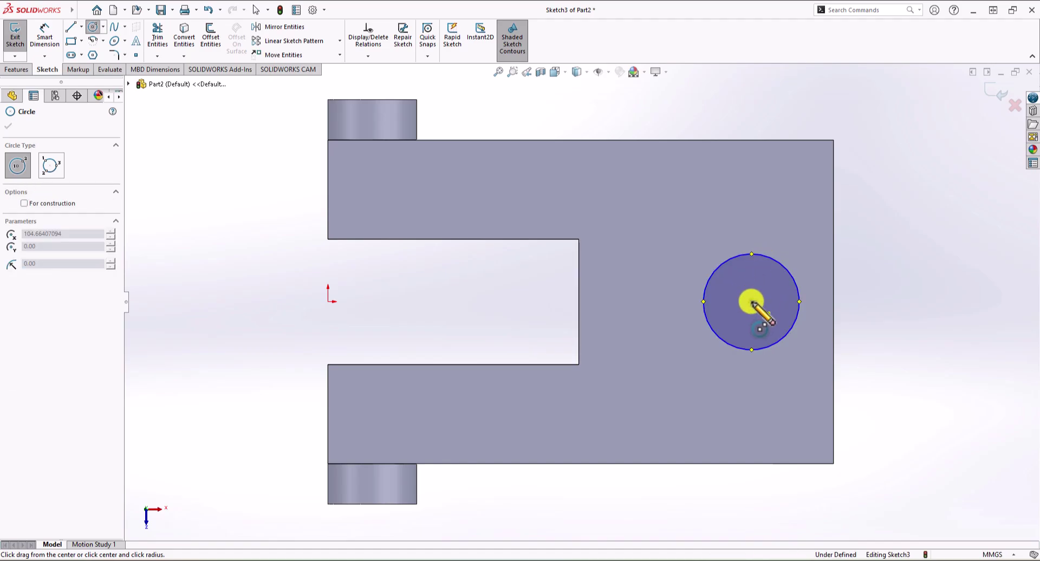
click(752, 302)
click(764, 274)
key(Escape)
Make the circles' shared centre horizontal with the origin
click(751, 302)
ctrl+click(328, 301)
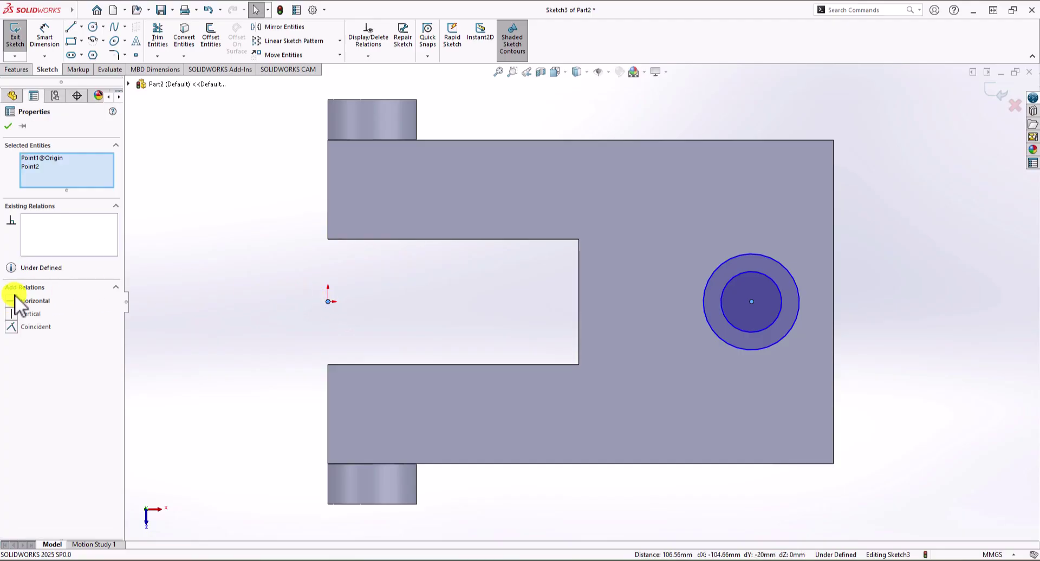
click(17, 299)
click(242, 288)
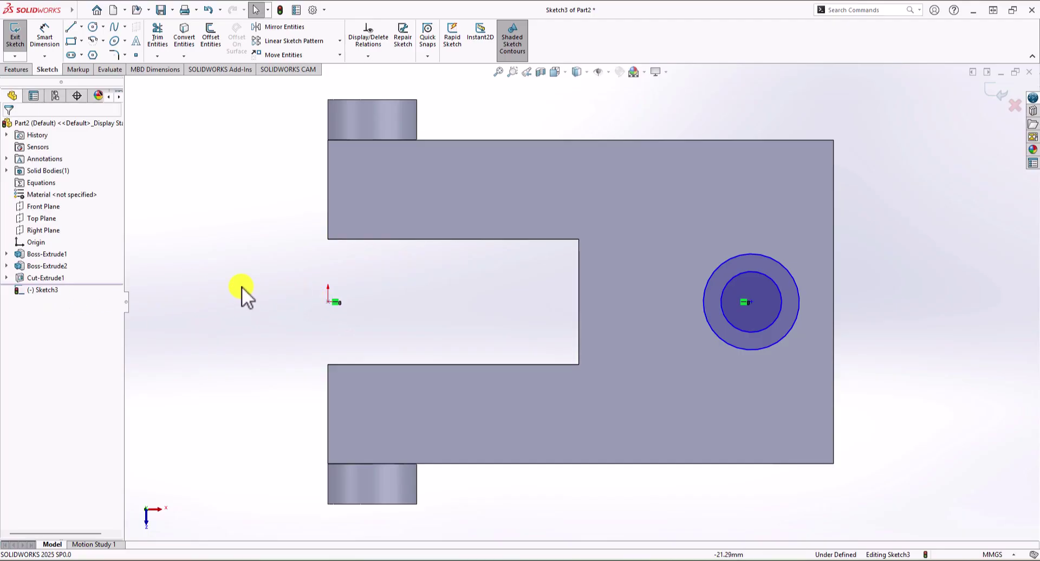
Dimension the outer circle at Ø20 and the ring thickness between the circles at 3 mm
click(46, 48)
click(794, 278)
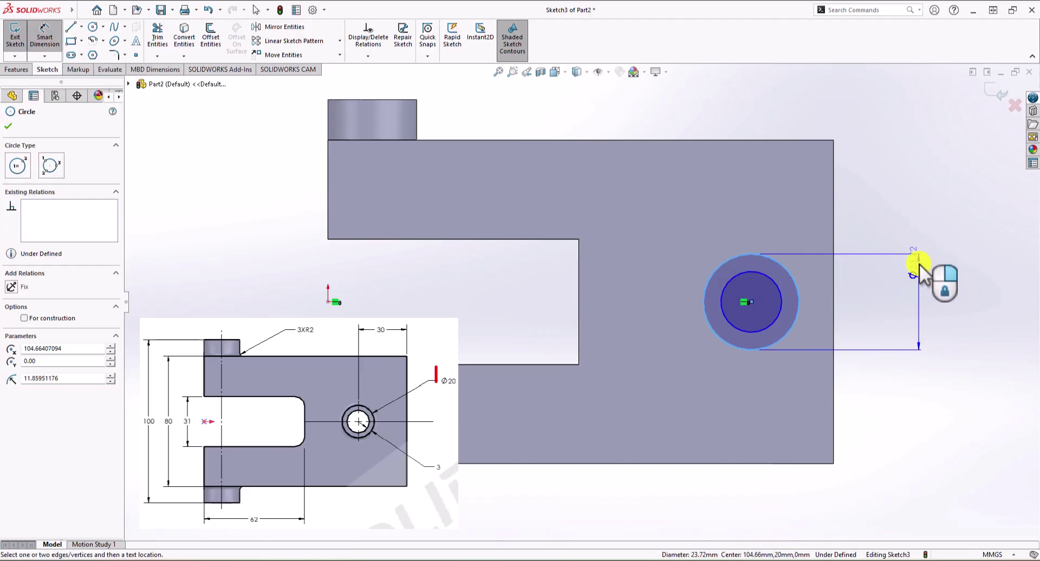
click(916, 287)
text(20)
key(Return)
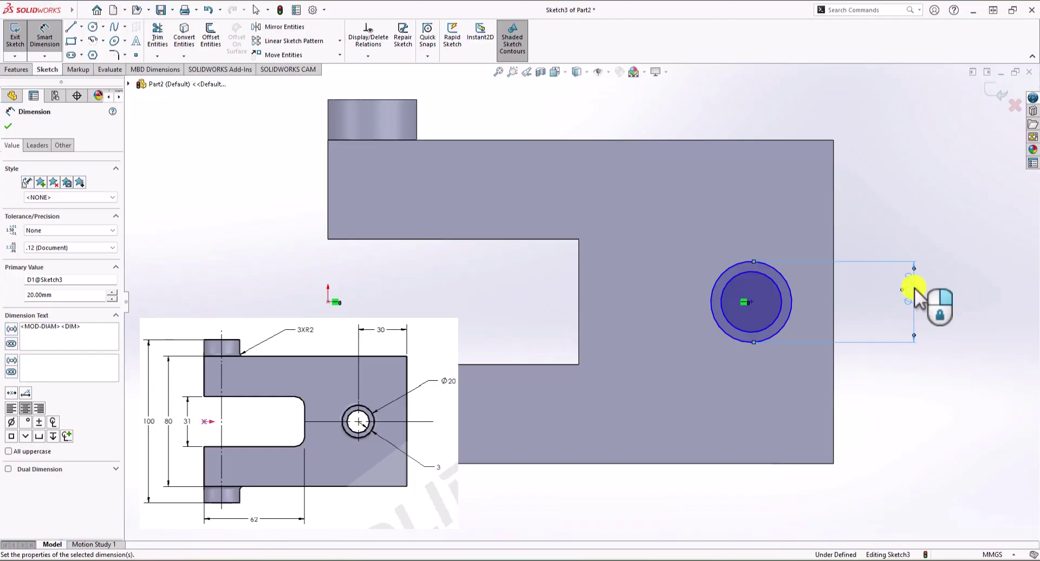
click(791, 292)
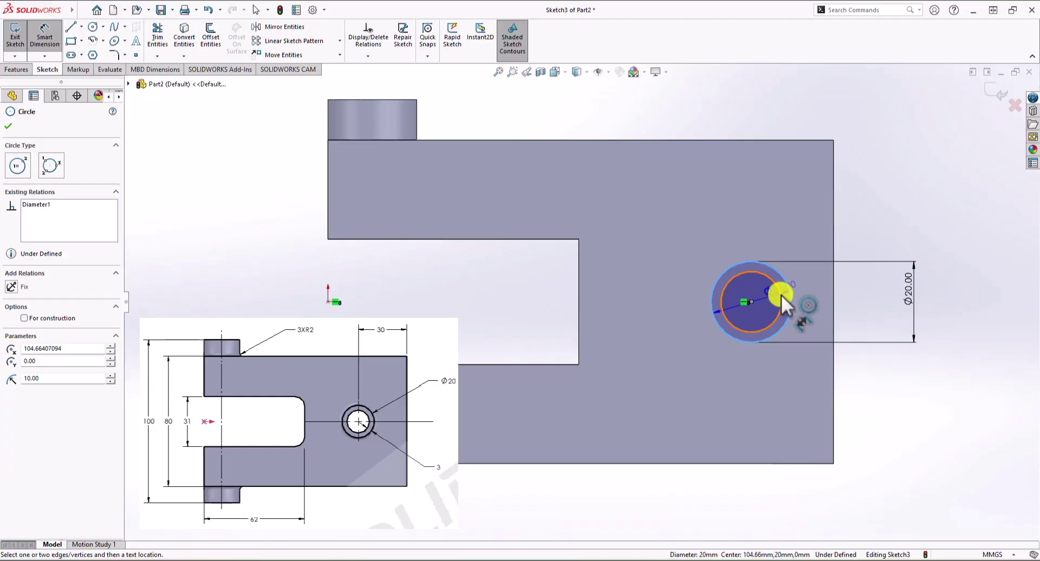
click(779, 297)
click(888, 393)
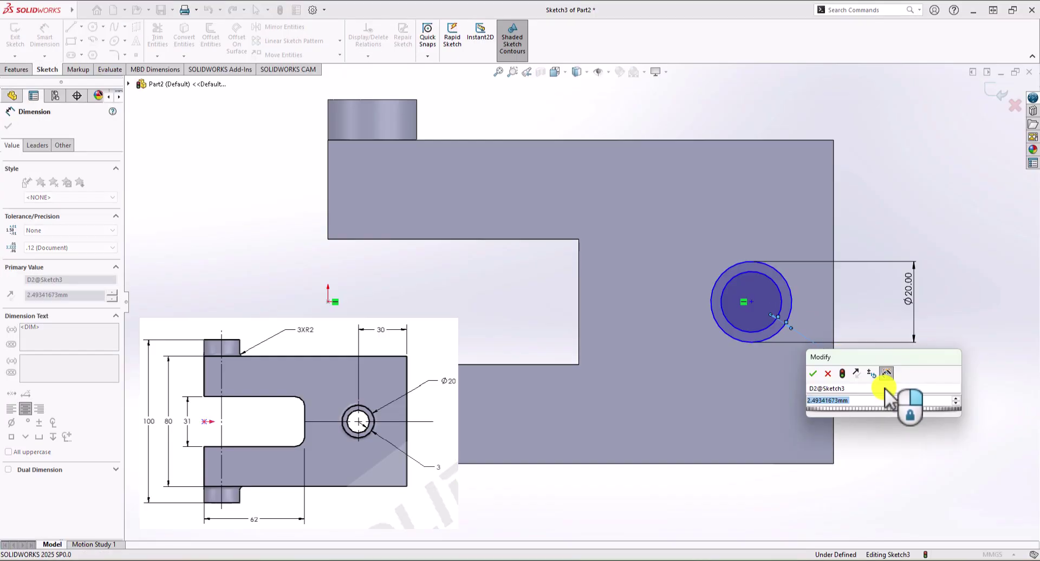
key(Return)
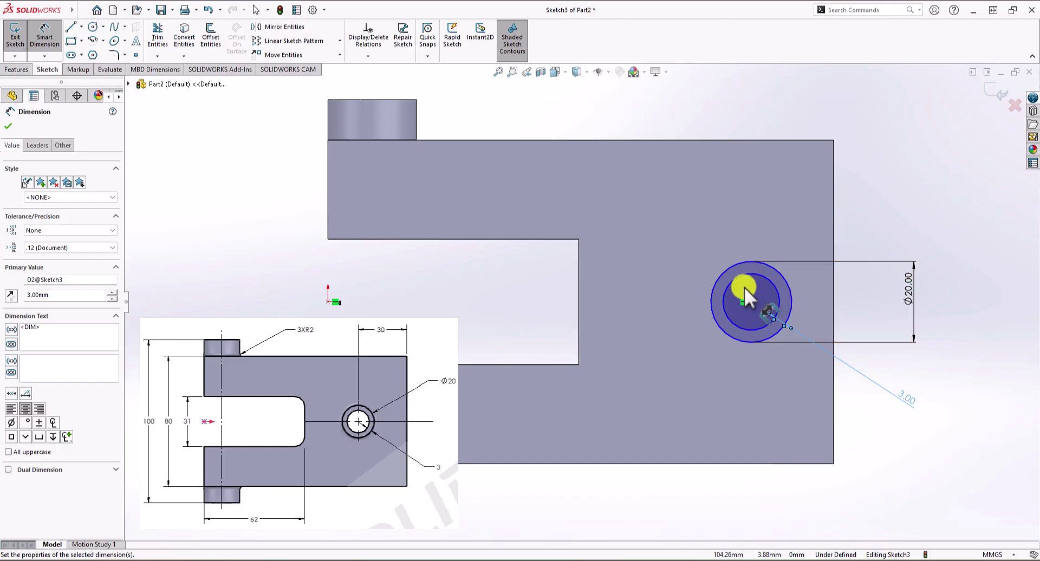
Locate the circle centre 30 mm from the block's right edge to fully define Sketch3
click(751, 302)
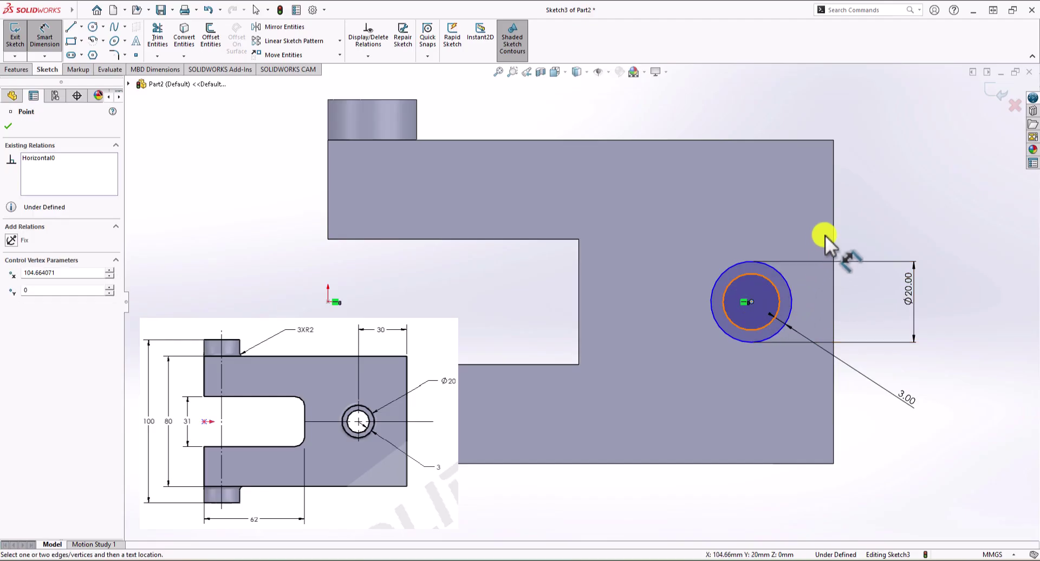
click(834, 216)
click(785, 105)
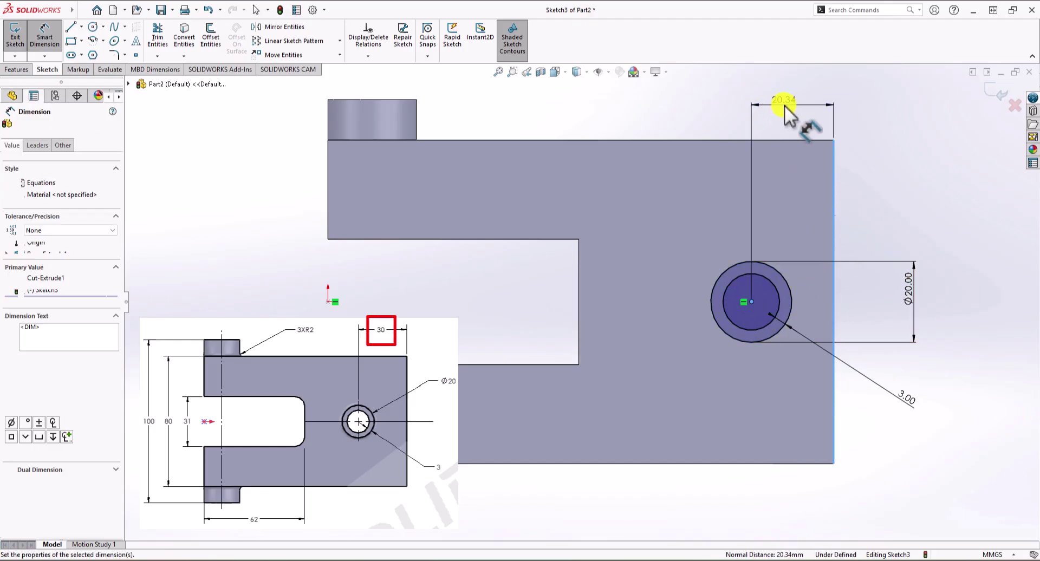
text(30)
key(Return)
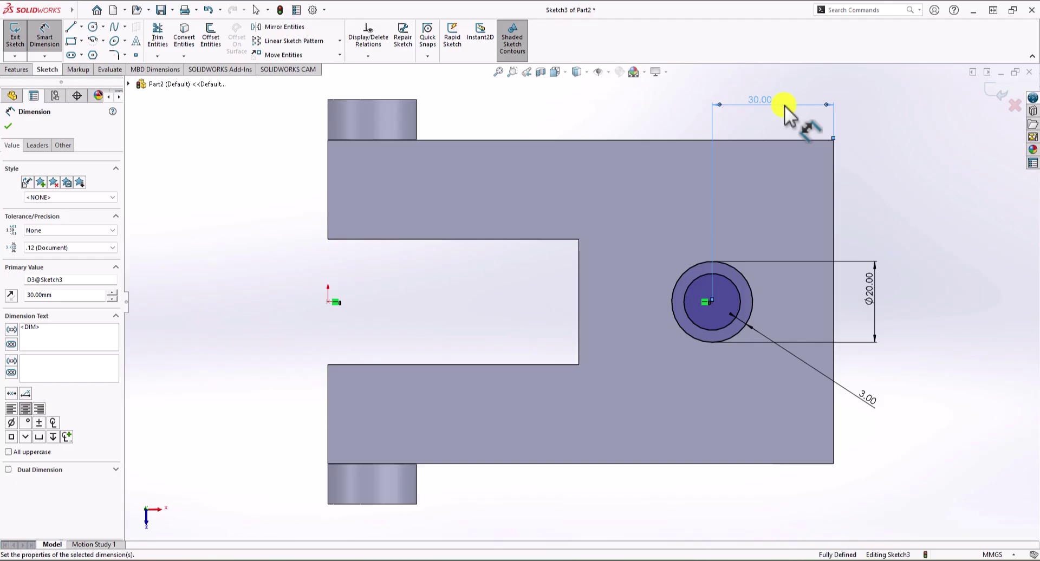
click(7, 130)
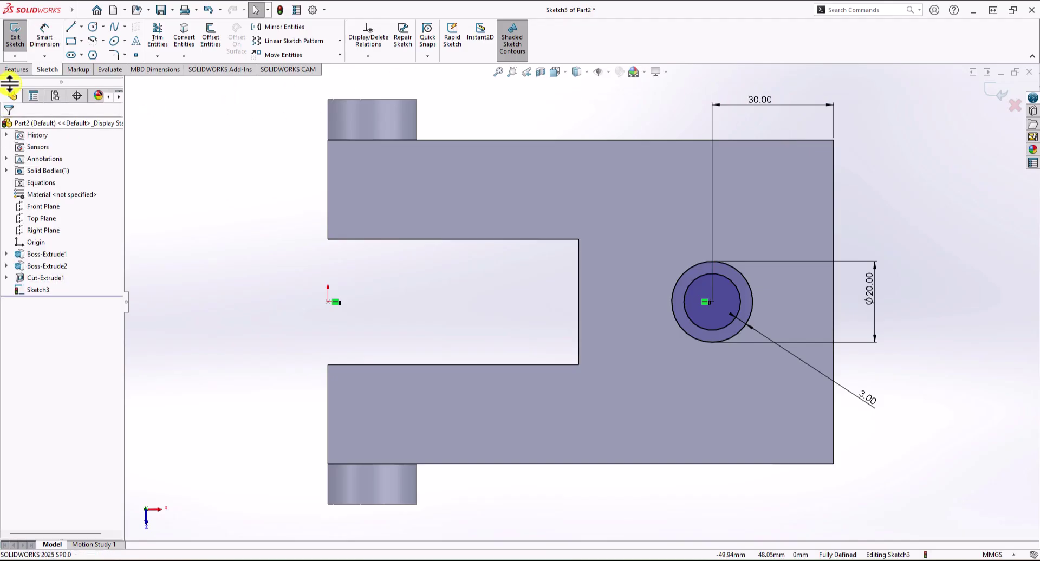
click(14, 69)
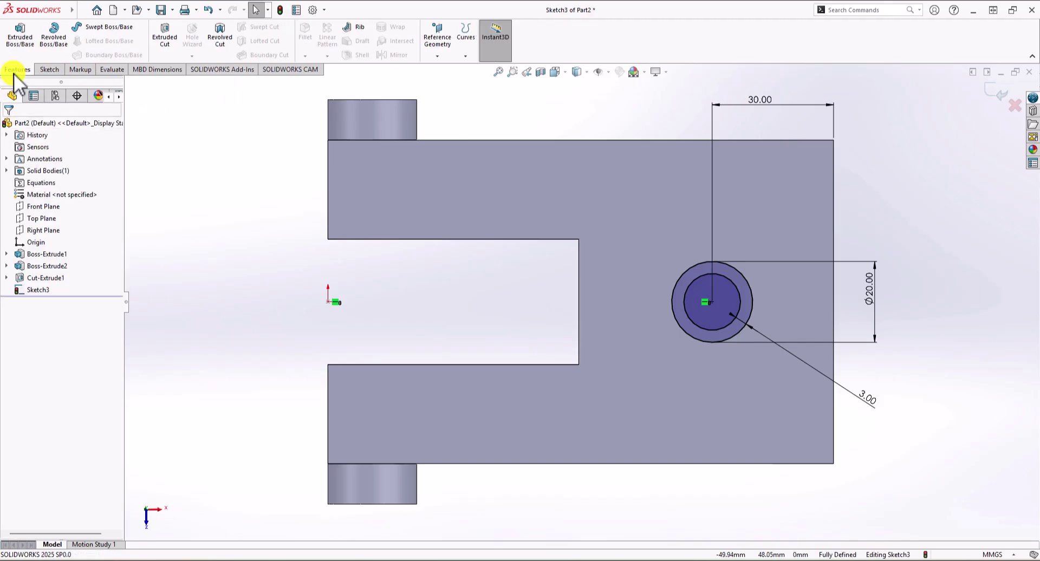
Cut-extrude only the inner circle region of Sketch3 to punch a Ø14 hole through the block
click(166, 39)
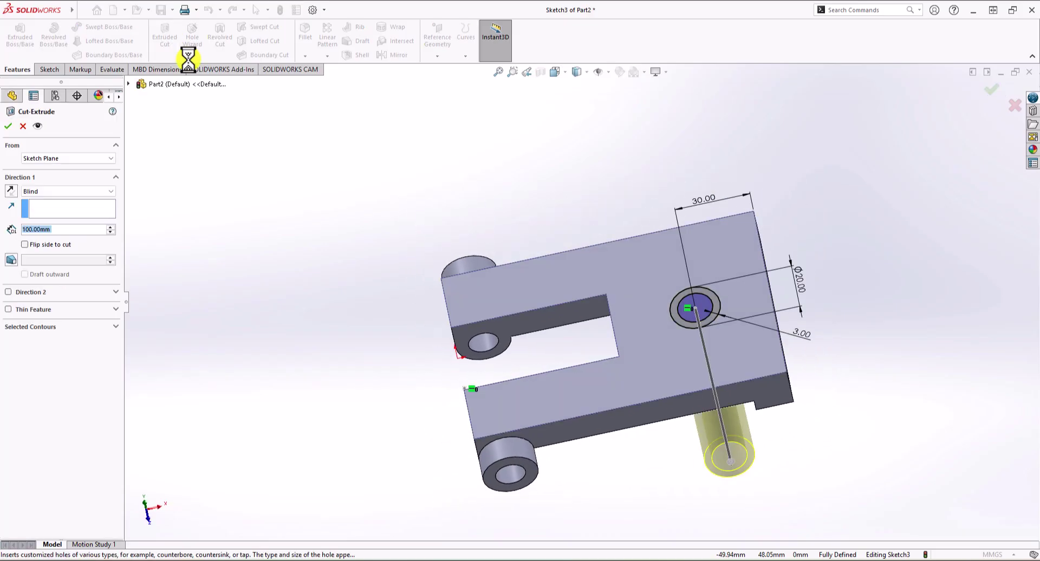
scroll(694, 366, down, 3)
scroll(692, 352, down, 2)
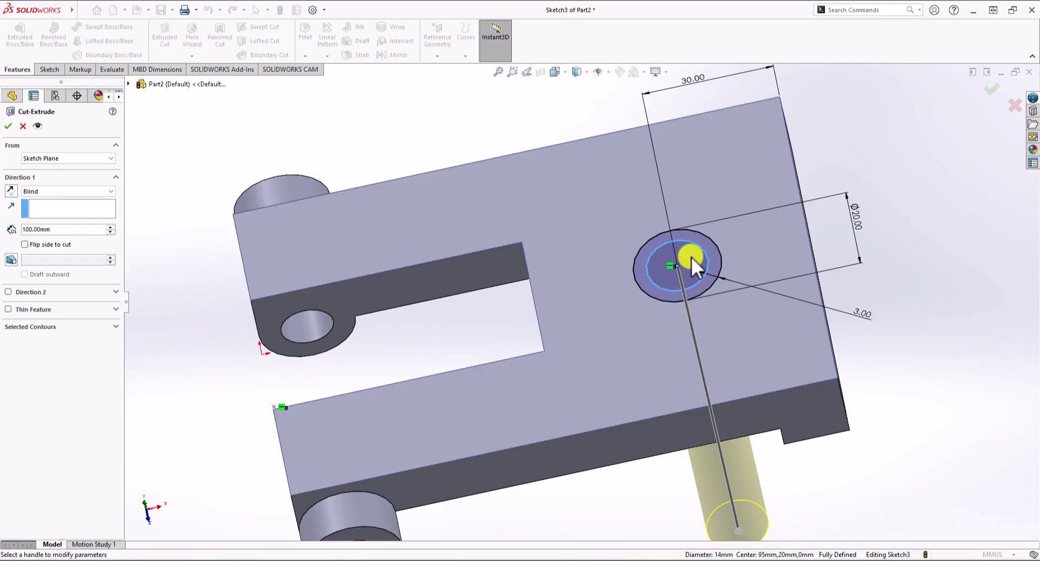
click(87, 327)
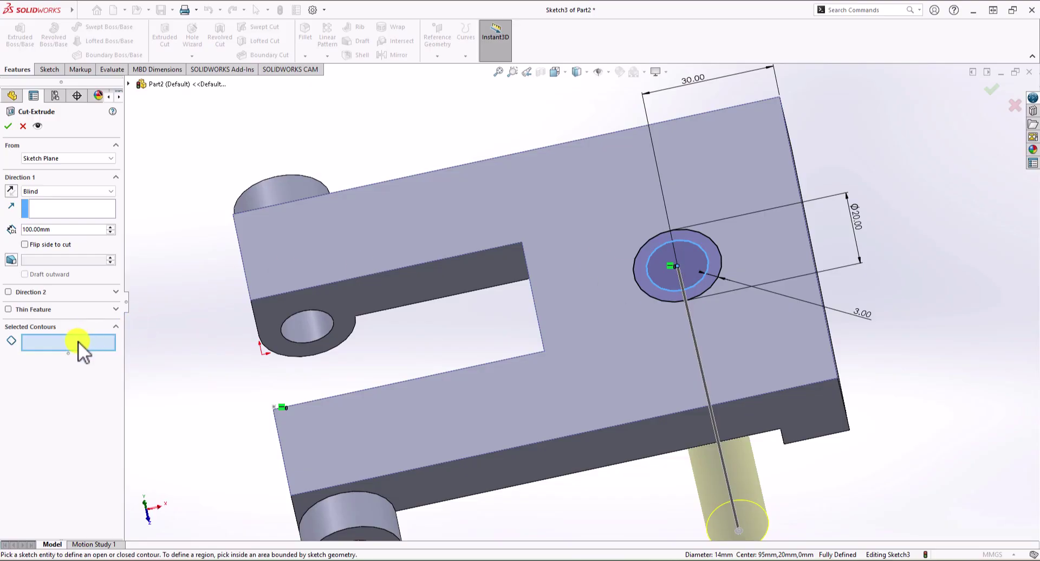
click(665, 265)
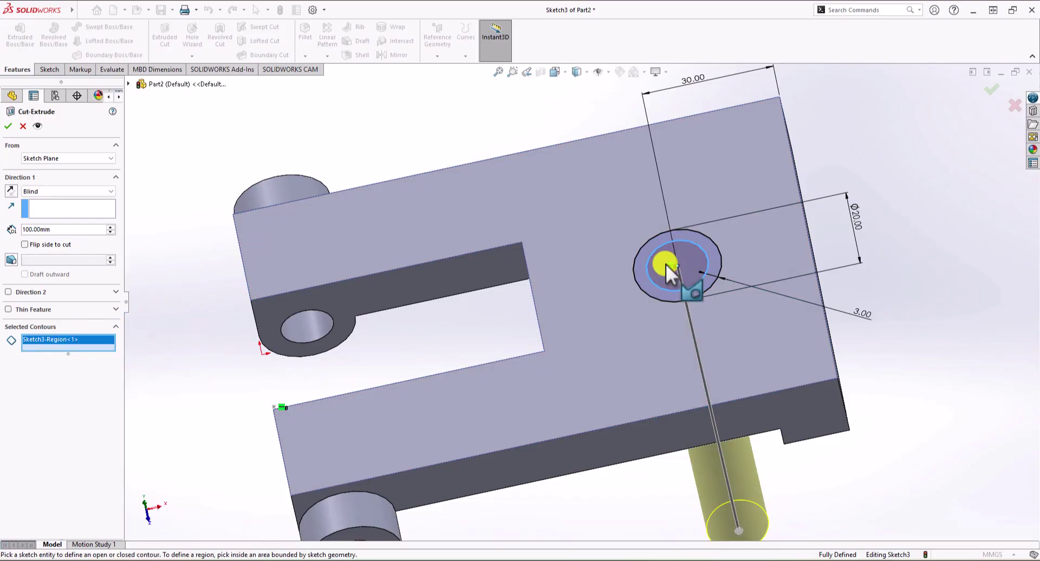
click(9, 128)
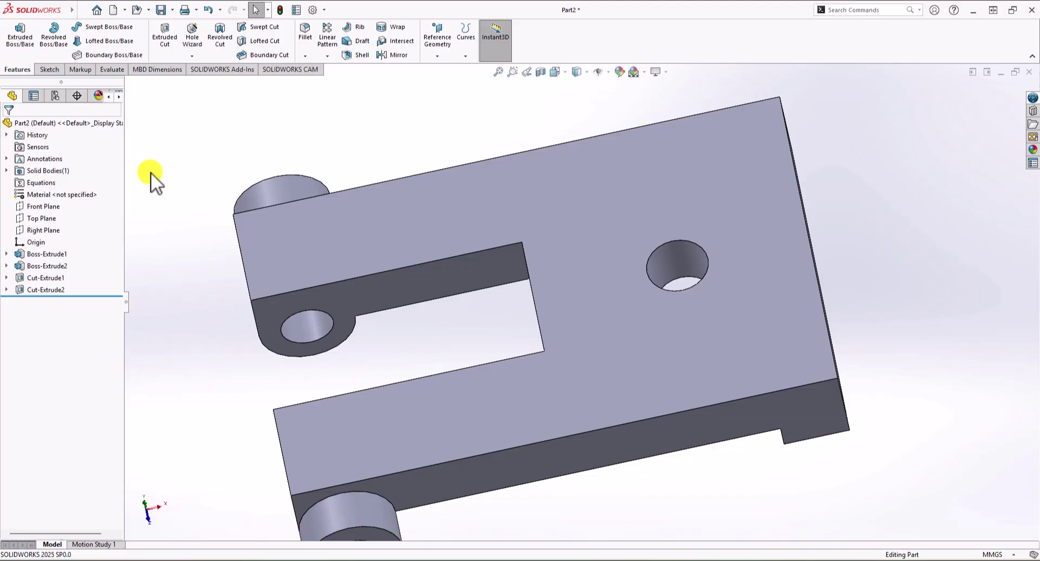
Boss-extrude Sketch3 from under Cut-Extrude2 as a 15 mm blind ring around the hole
click(21, 38)
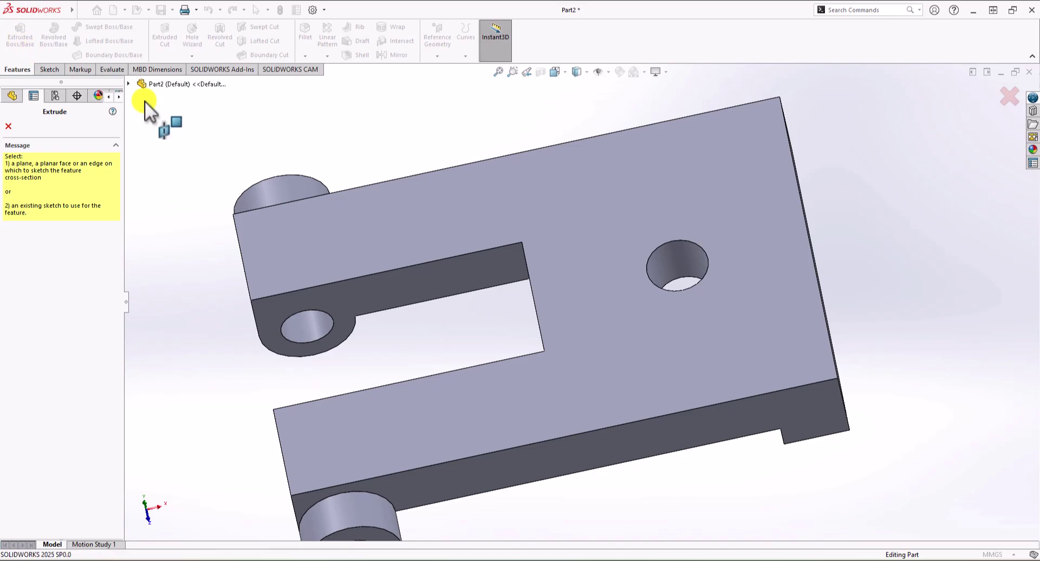
click(130, 86)
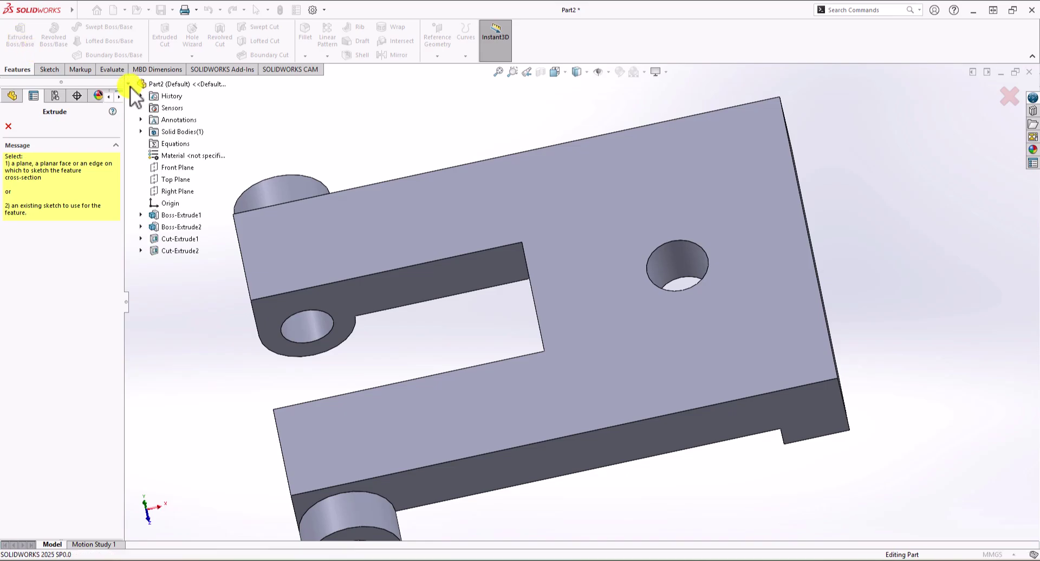
click(142, 251)
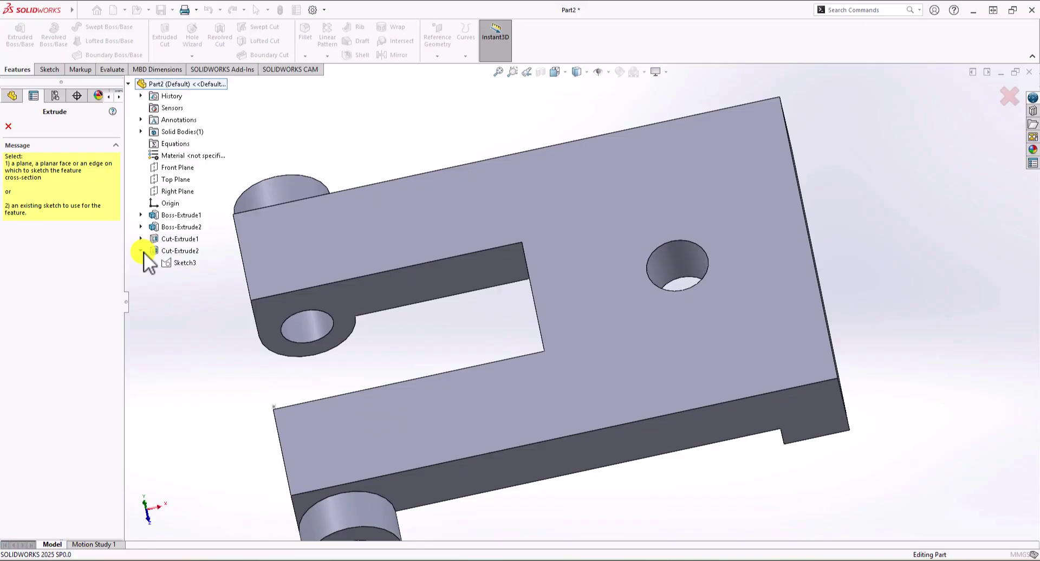
click(183, 265)
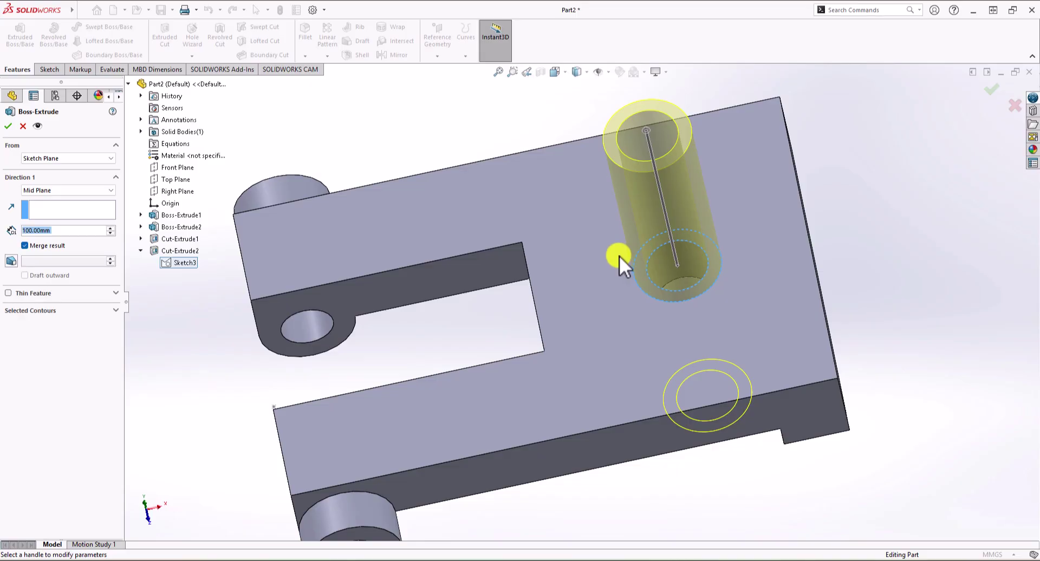
click(91, 191)
click(65, 200)
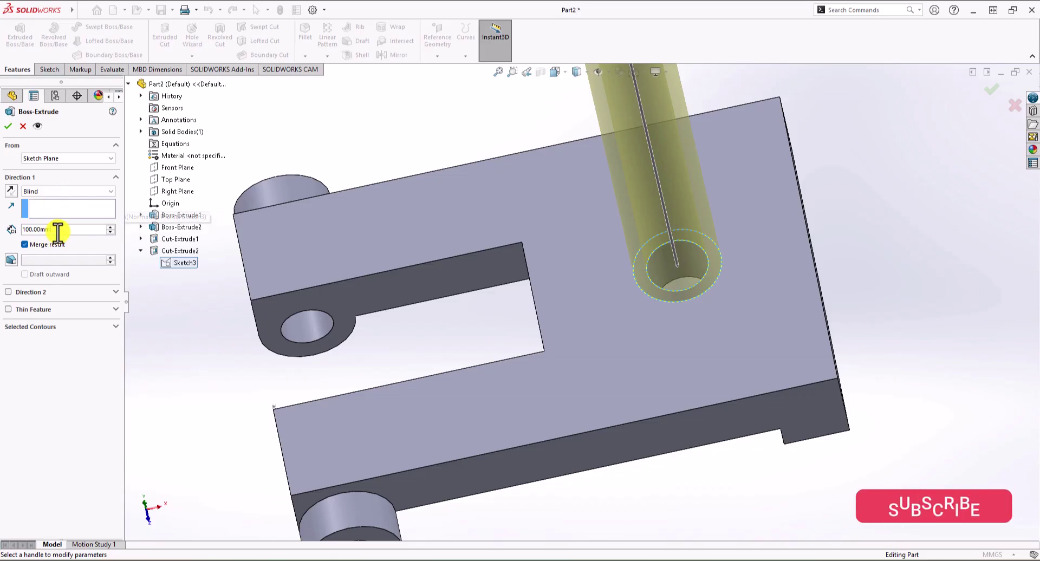
text(15)
key(Return)
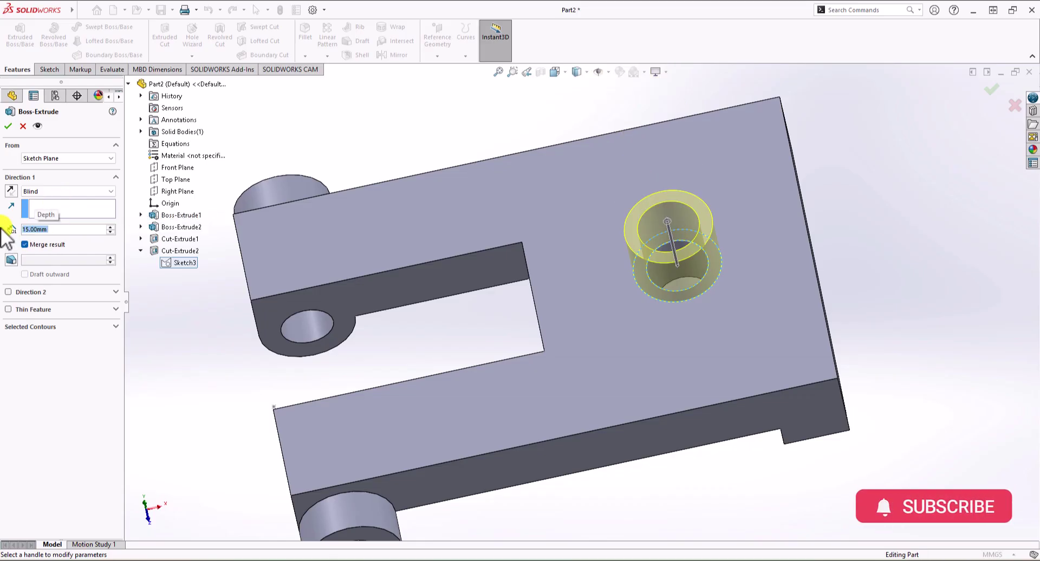
click(8, 126)
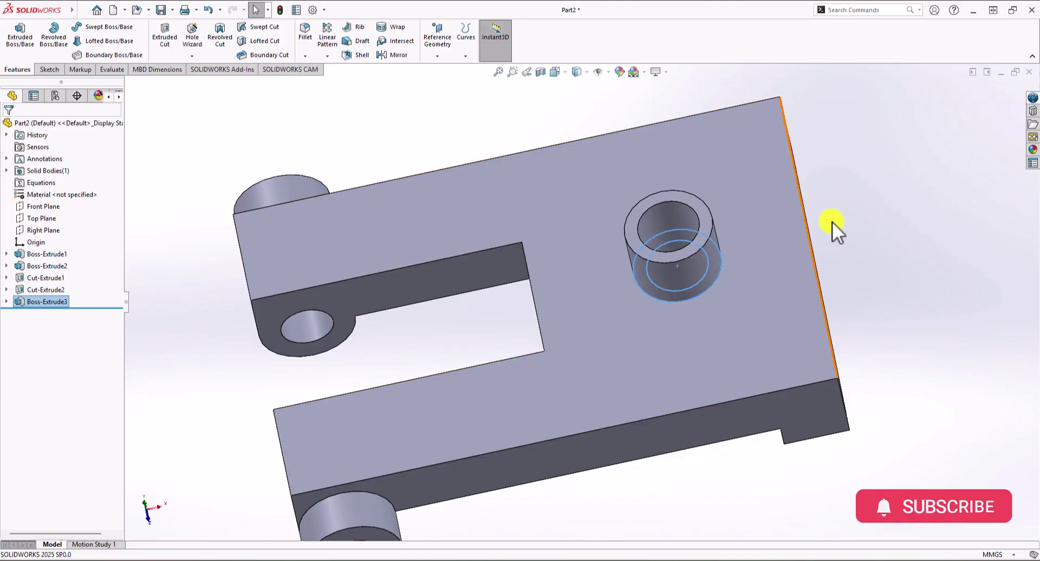
Start a fillet and set its radius to 6 mm
click(871, 224)
middle_drag(713, 431, 733, 400)
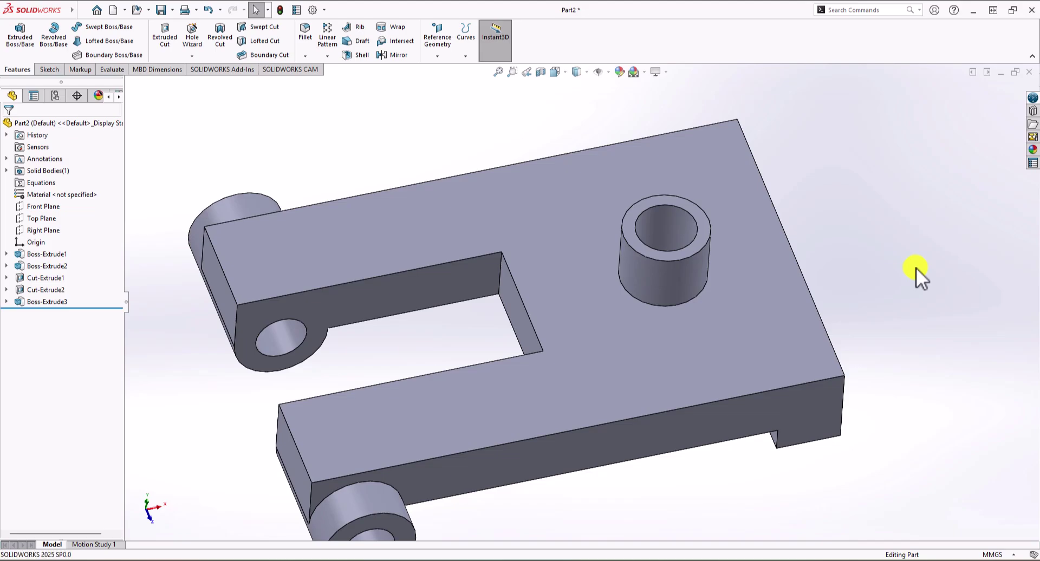
click(310, 37)
click(15, 348)
text(62)
key(Return)
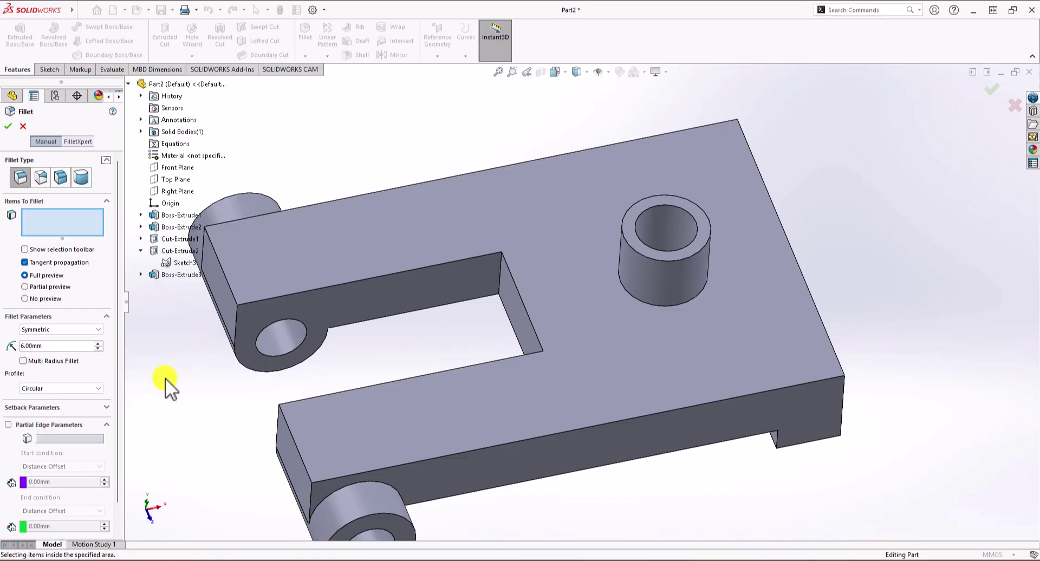
Apply the 6 mm fillet to a long bottom edge and both inner corners of the U-slot
middle_drag(475, 399, 700, 292)
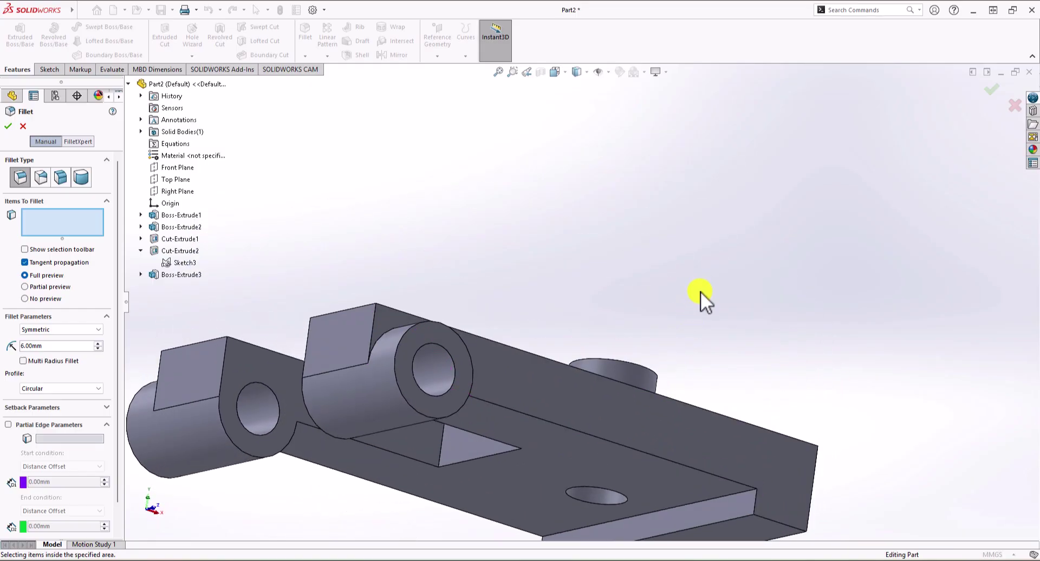
click(737, 496)
middle_drag(568, 429, 457, 402)
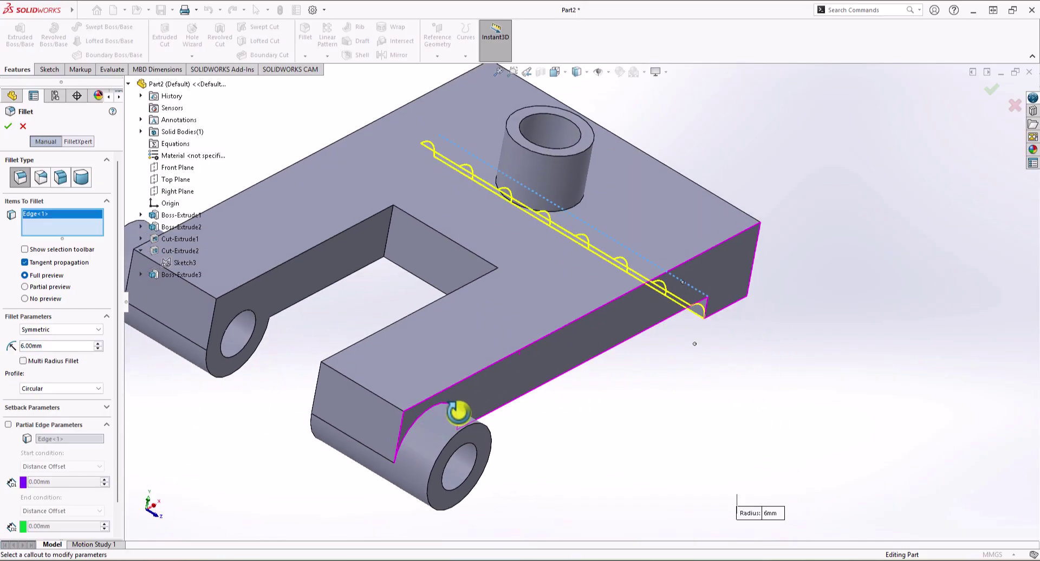
click(390, 232)
middle_drag(395, 236, 499, 291)
click(502, 289)
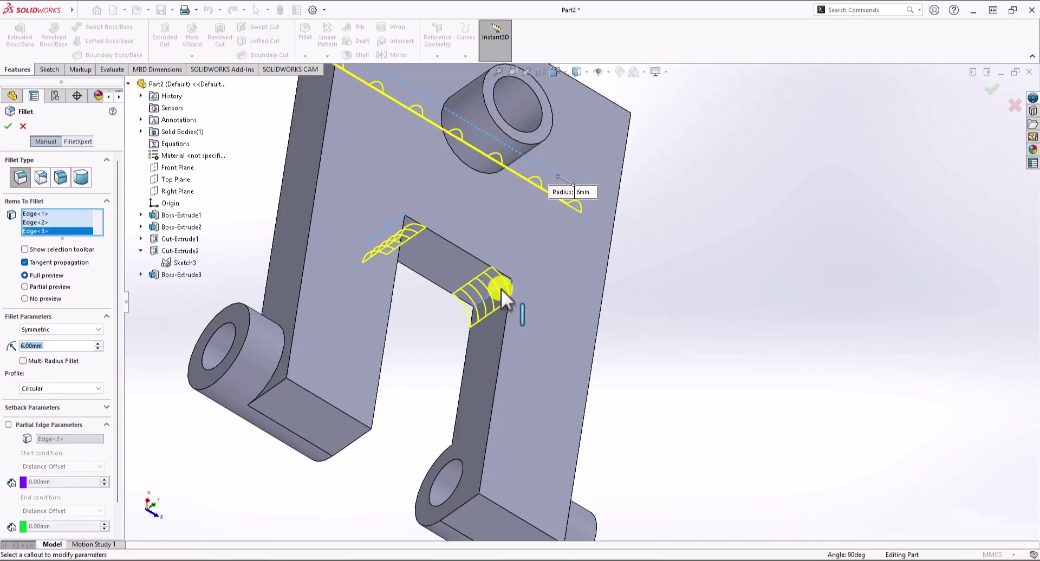
middle_drag(632, 343, 582, 311)
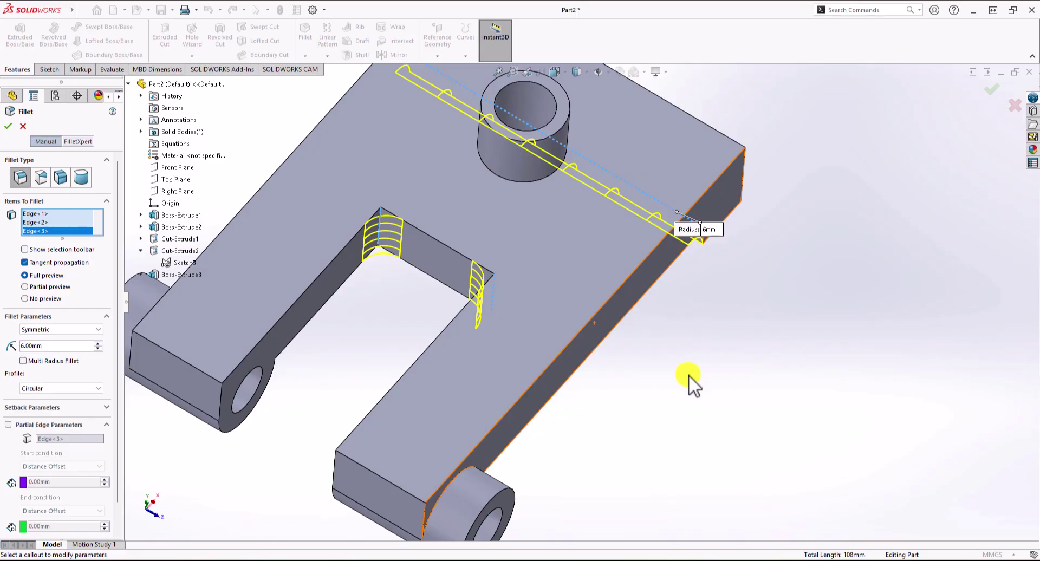
click(8, 125)
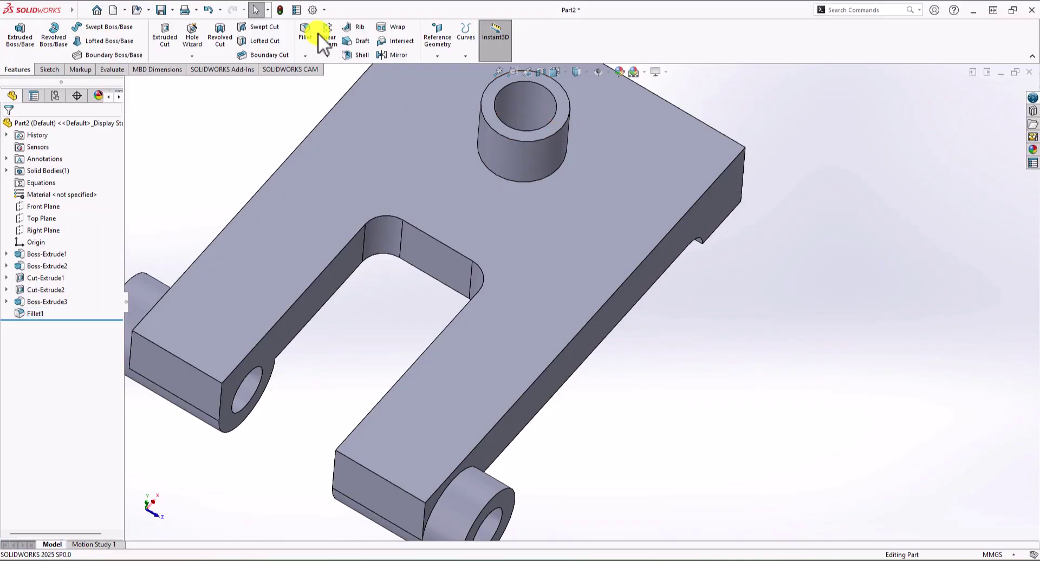
Fillet the base edges of both lug bosses and the ring boss with a 2 mm radius
click(305, 29)
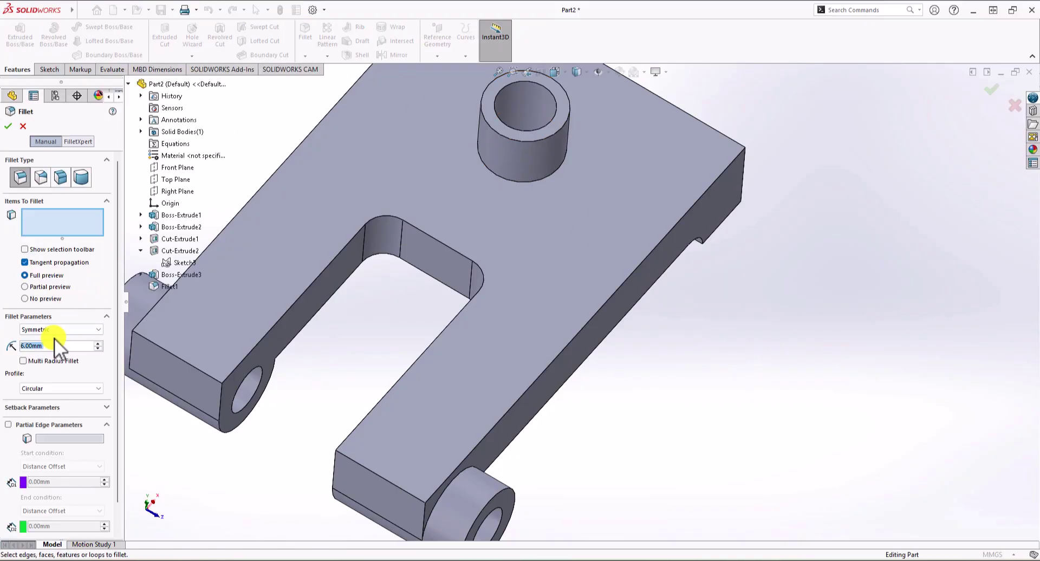
text(2)
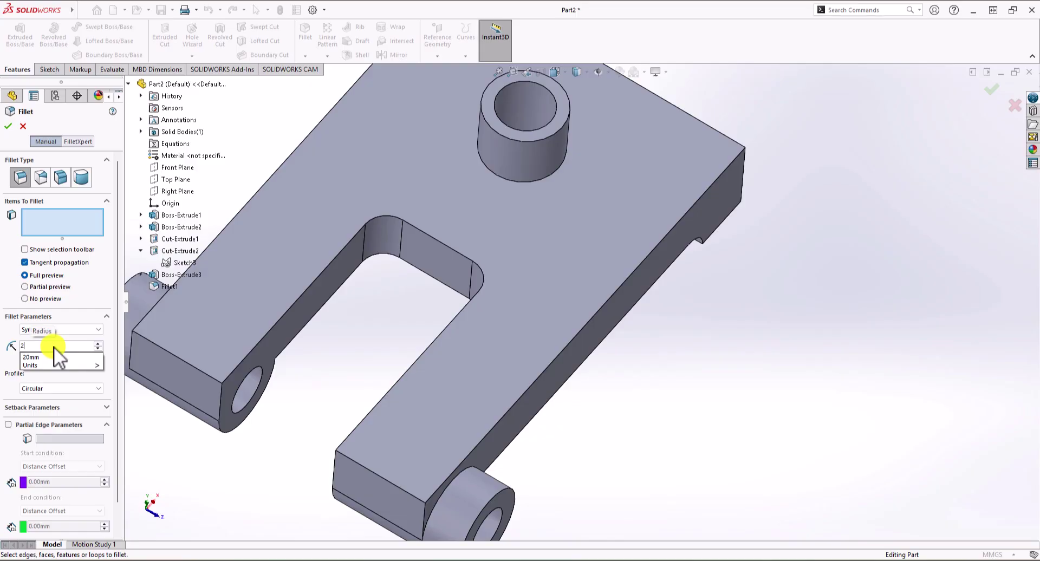
key(Return)
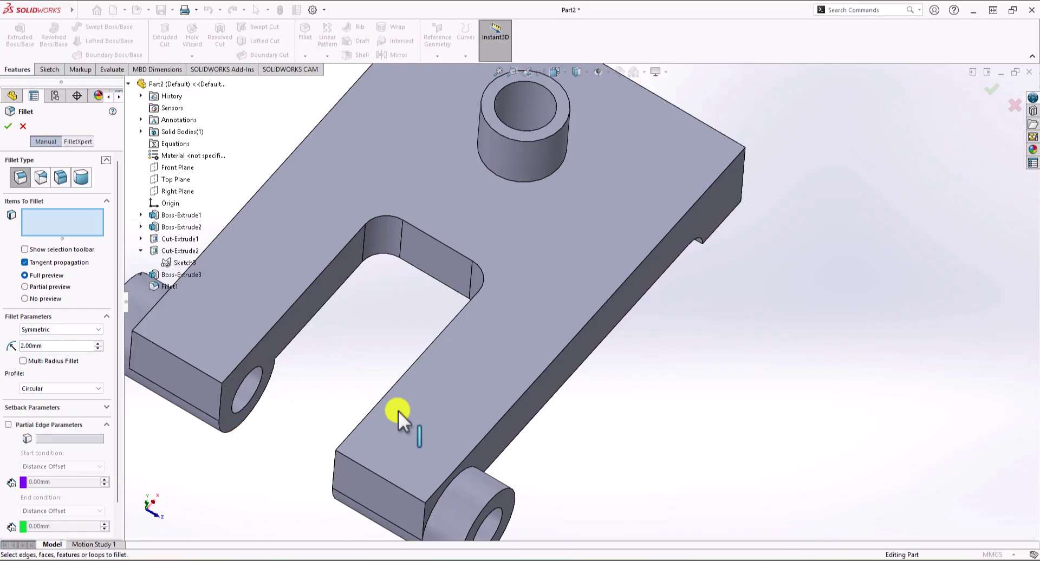
click(445, 492)
middle_drag(445, 477, 530, 232)
click(316, 368)
click(531, 232)
click(9, 126)
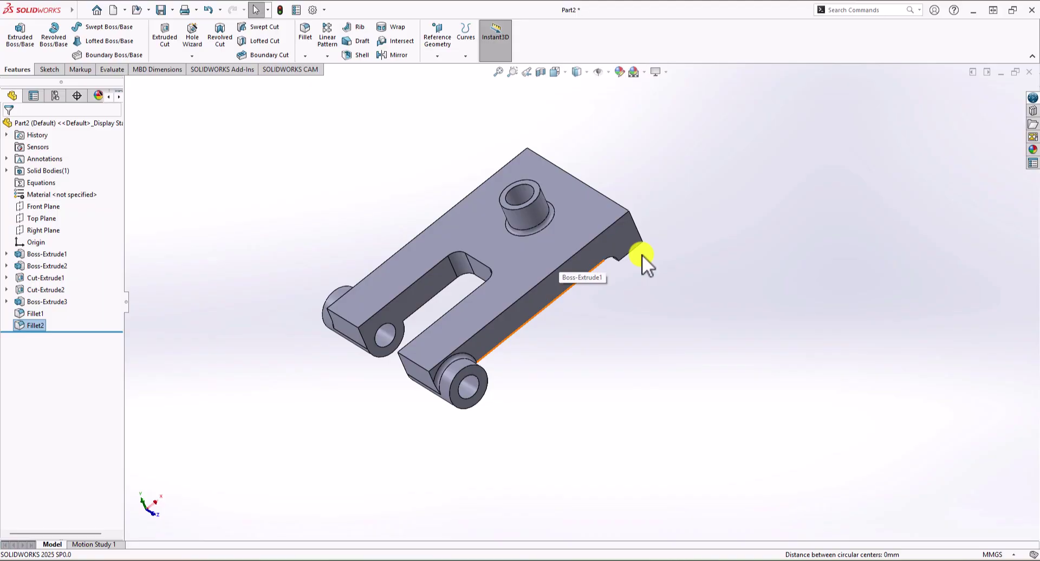
middle_drag(614, 158, 641, 264)
scroll(570, 242, down, 5)
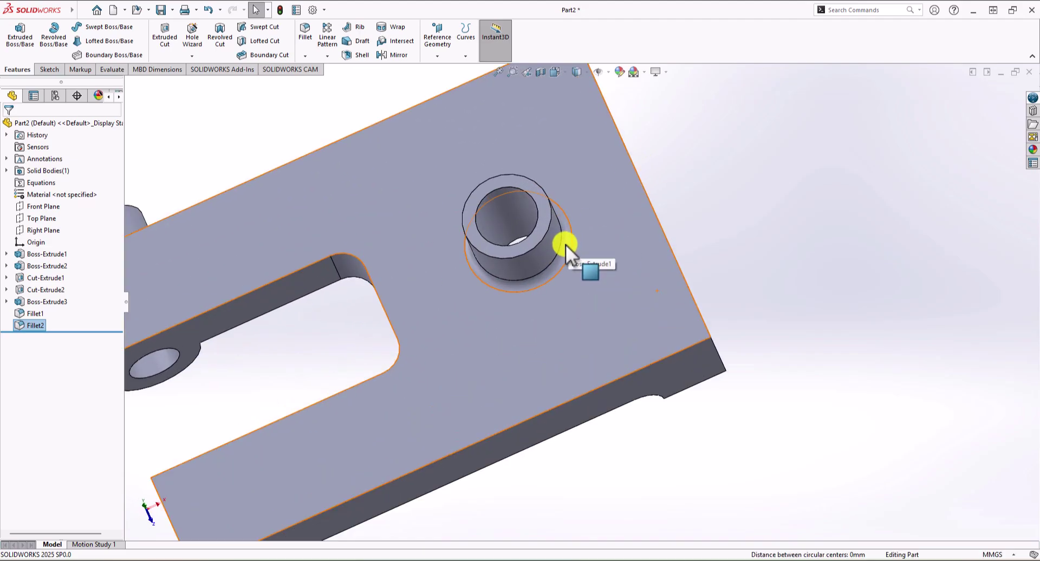
click(556, 72)
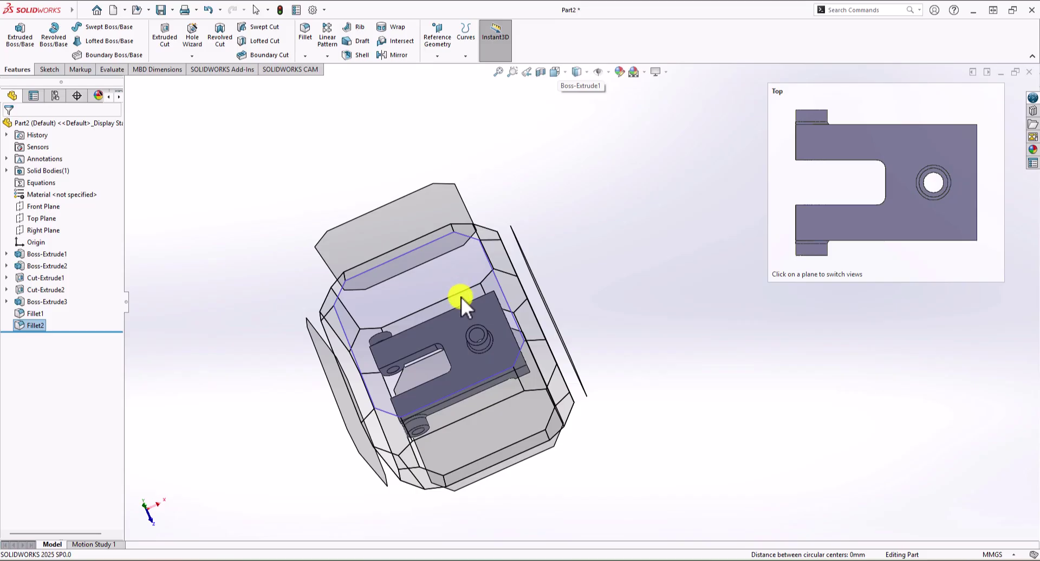
click(461, 297)
click(874, 323)
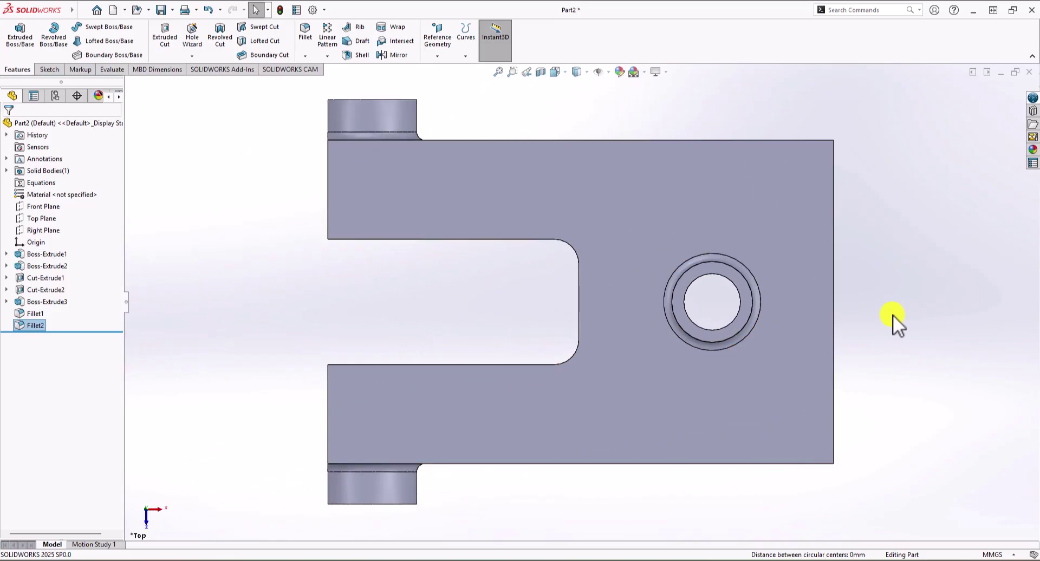
scroll(867, 320, down, 6)
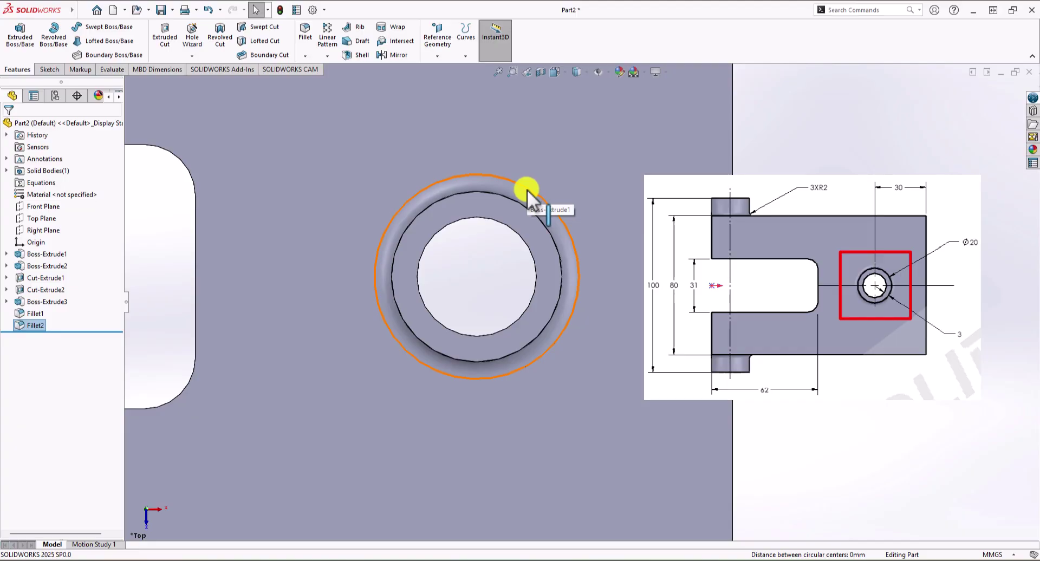
key(f)
scroll(566, 167, down, 2)
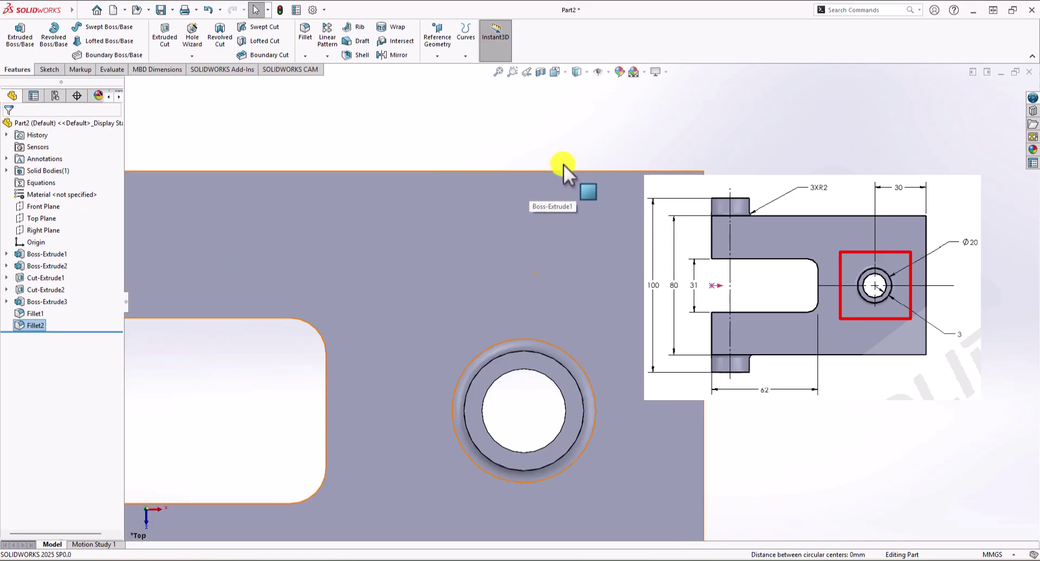
click(586, 73)
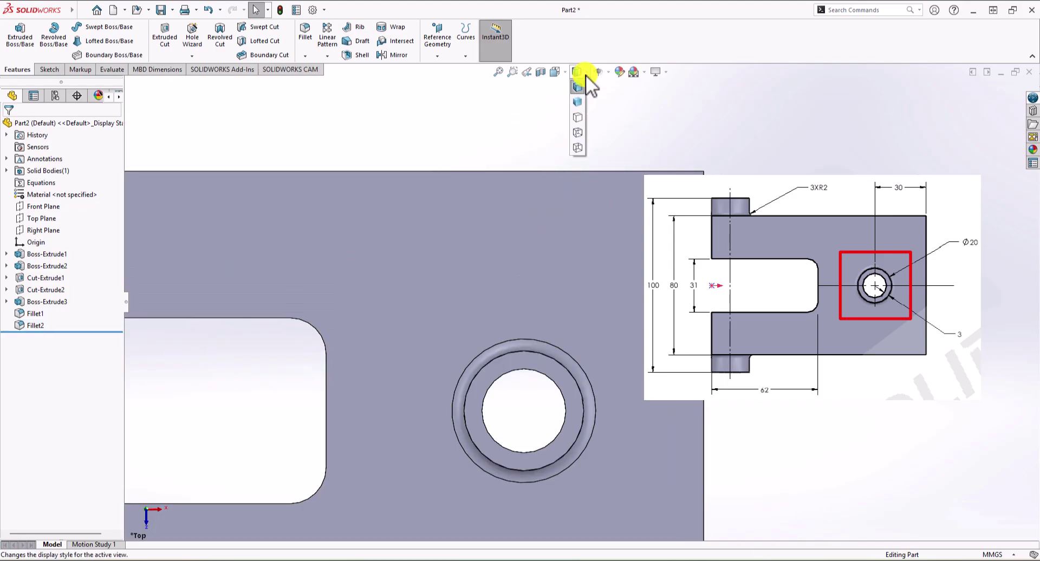
click(577, 102)
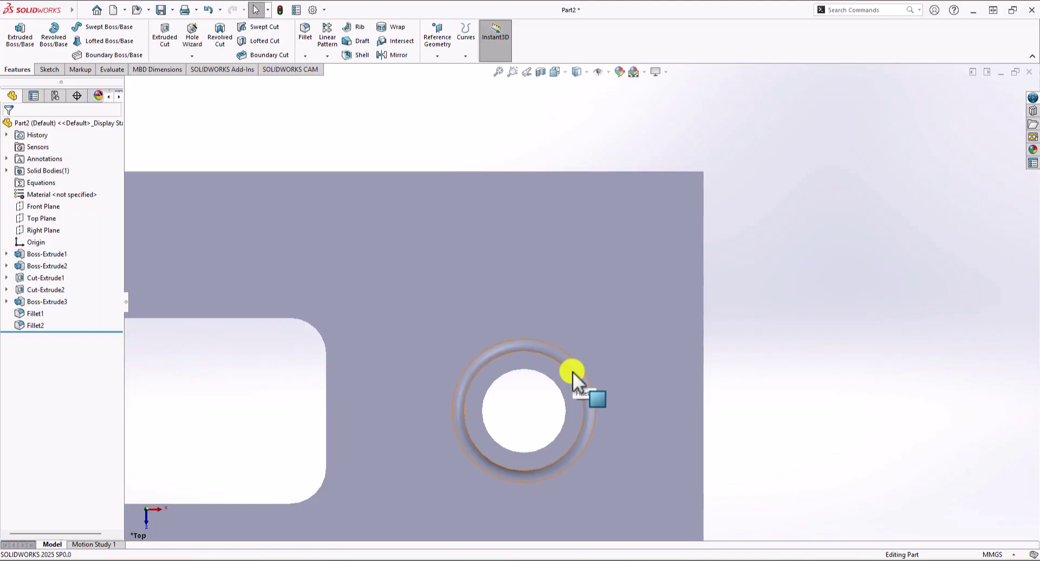
click(587, 72)
click(578, 86)
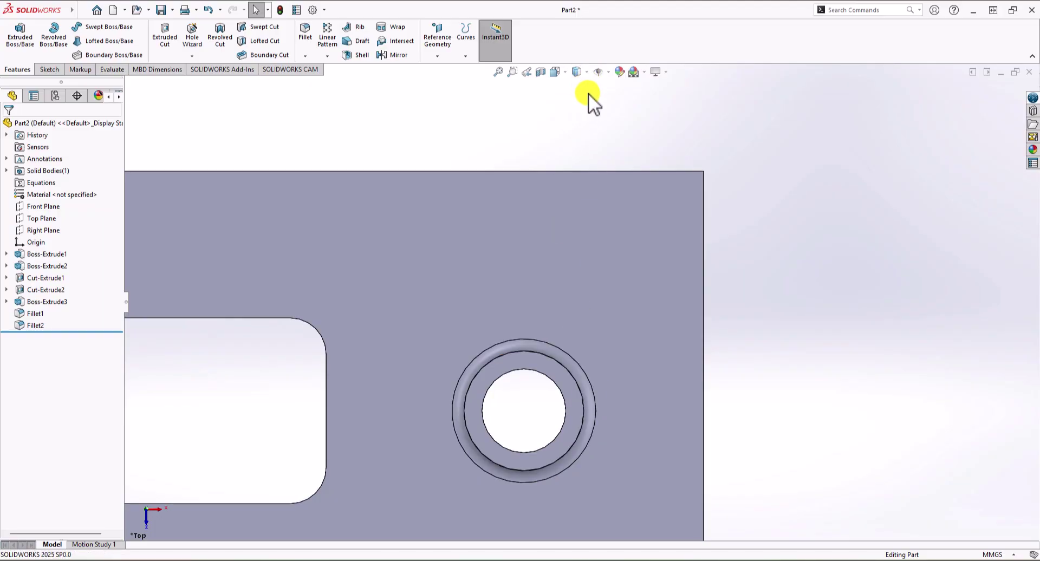